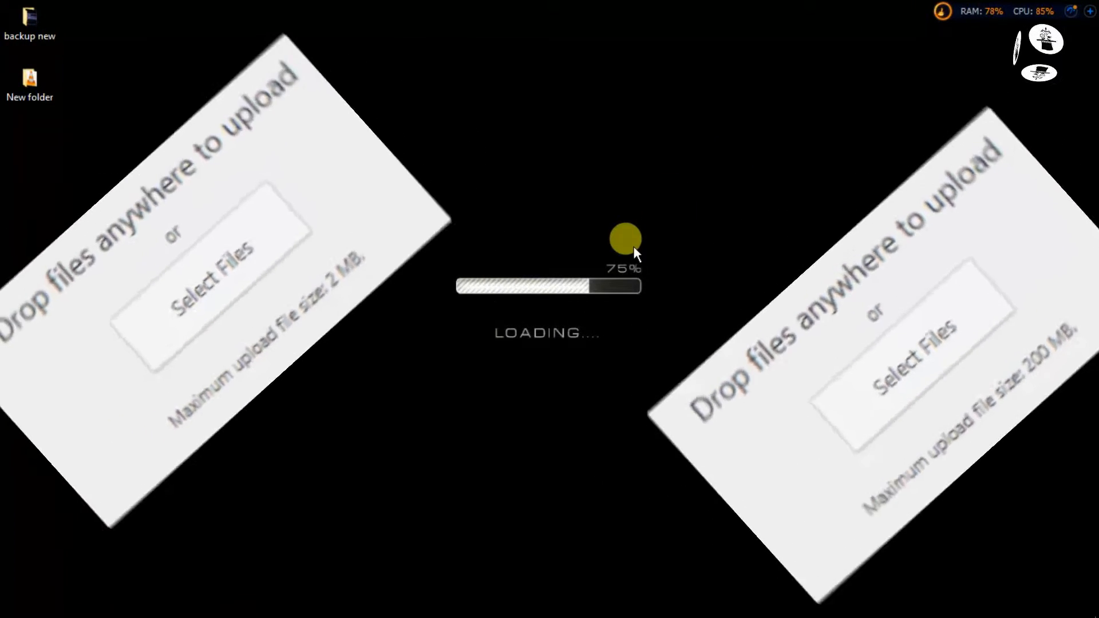
Step: Switch to Chrome and open the upload area of the WordPress Media Library to check the maximum upload file size
mouse_move(191, 613)
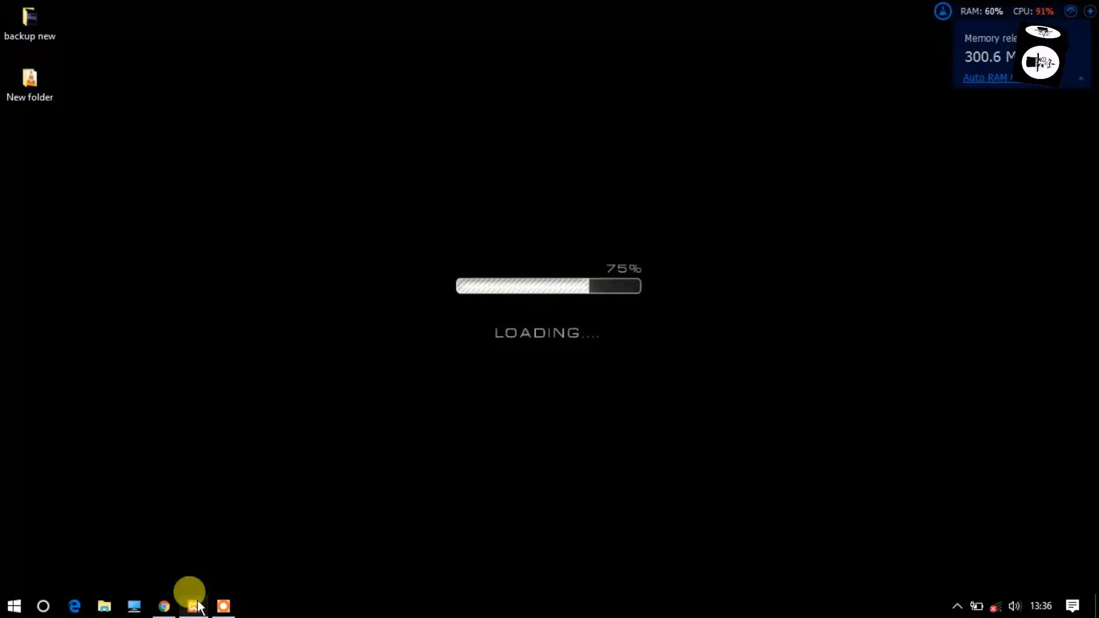
left_click(164, 607)
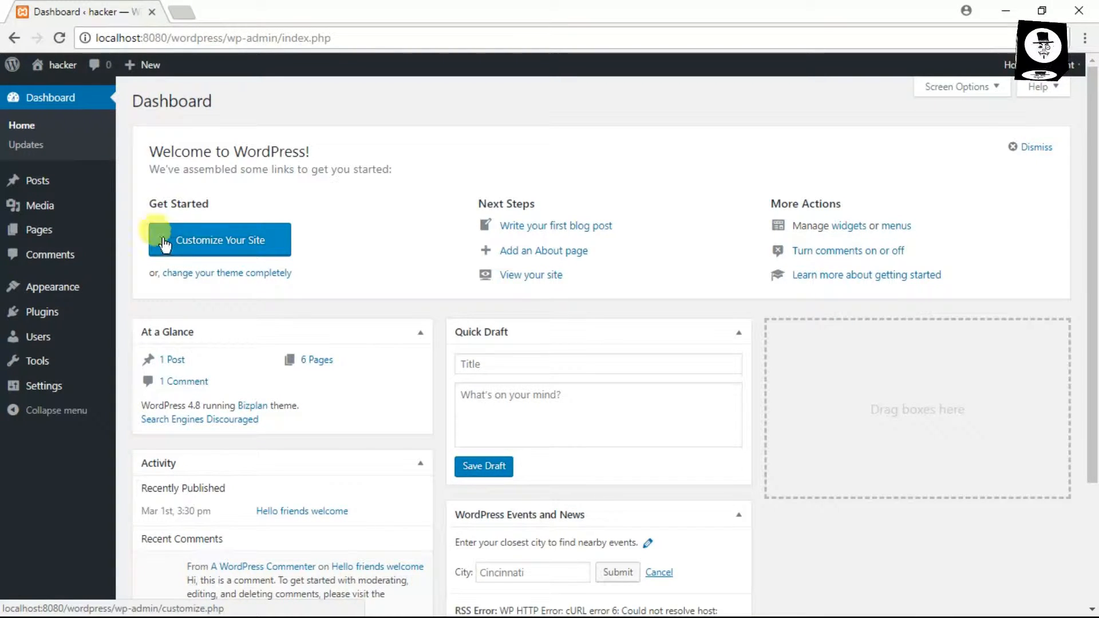
mouse_move(68, 202)
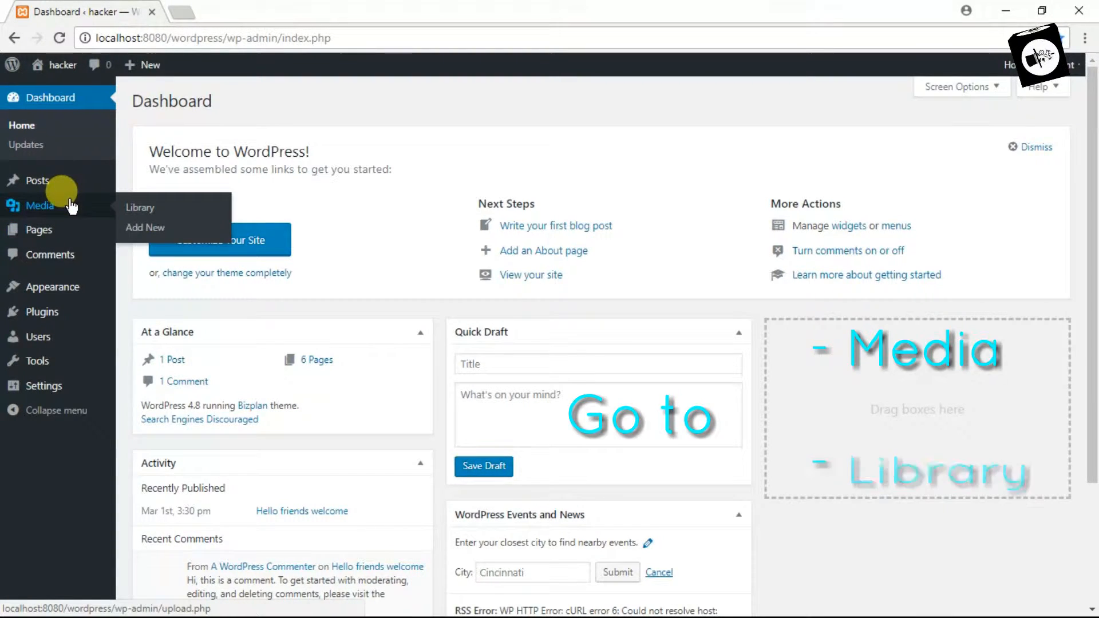
left_click(128, 206)
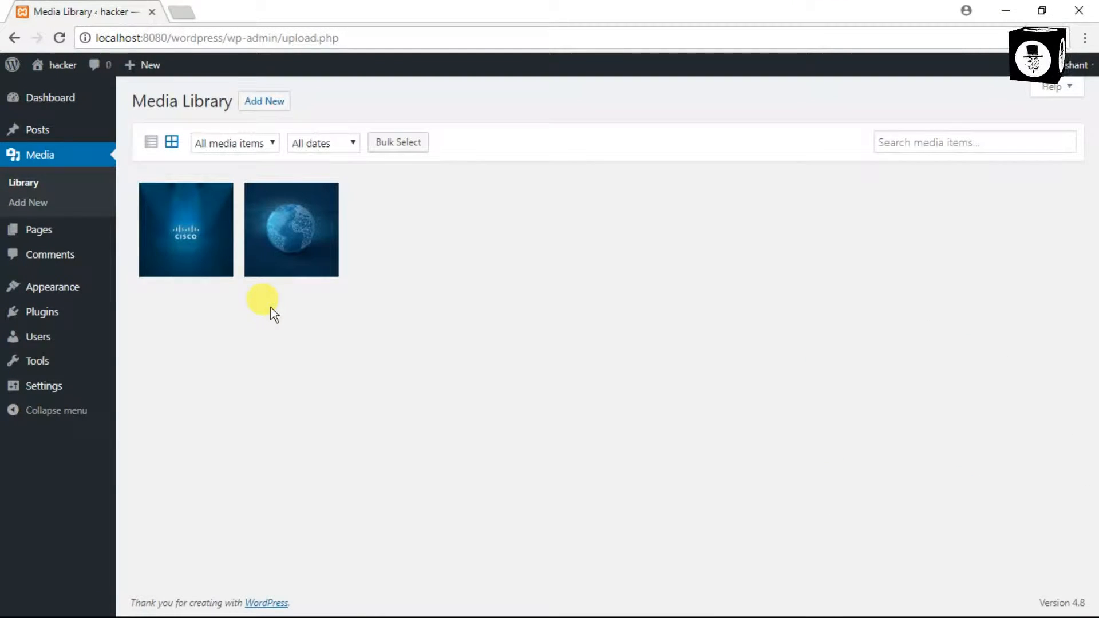
left_click(267, 112)
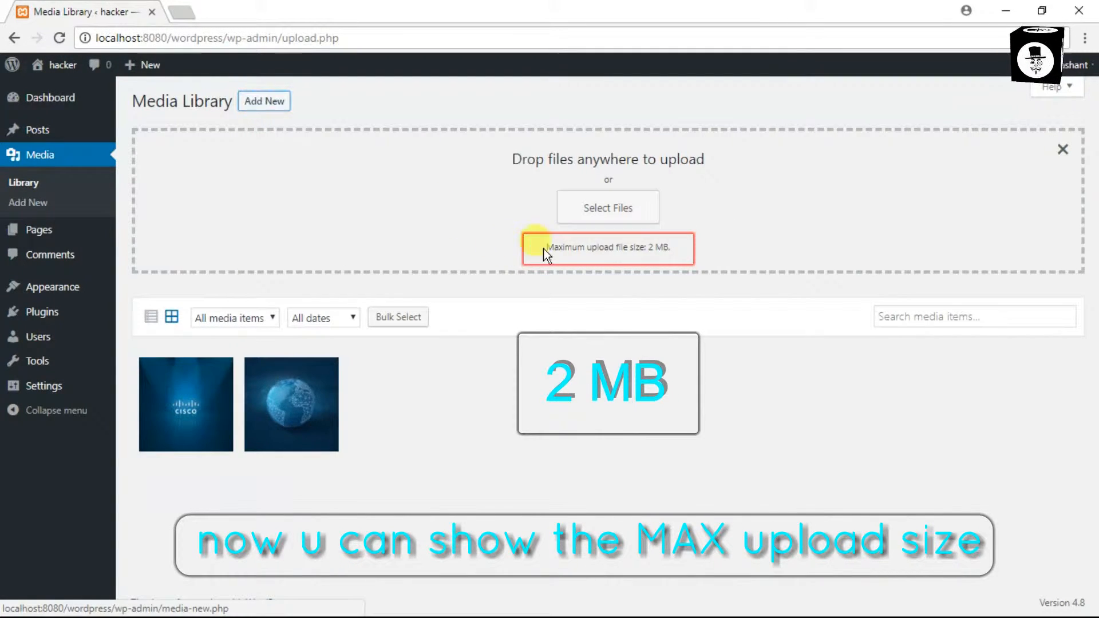
left_click_drag(547, 248, 670, 245)
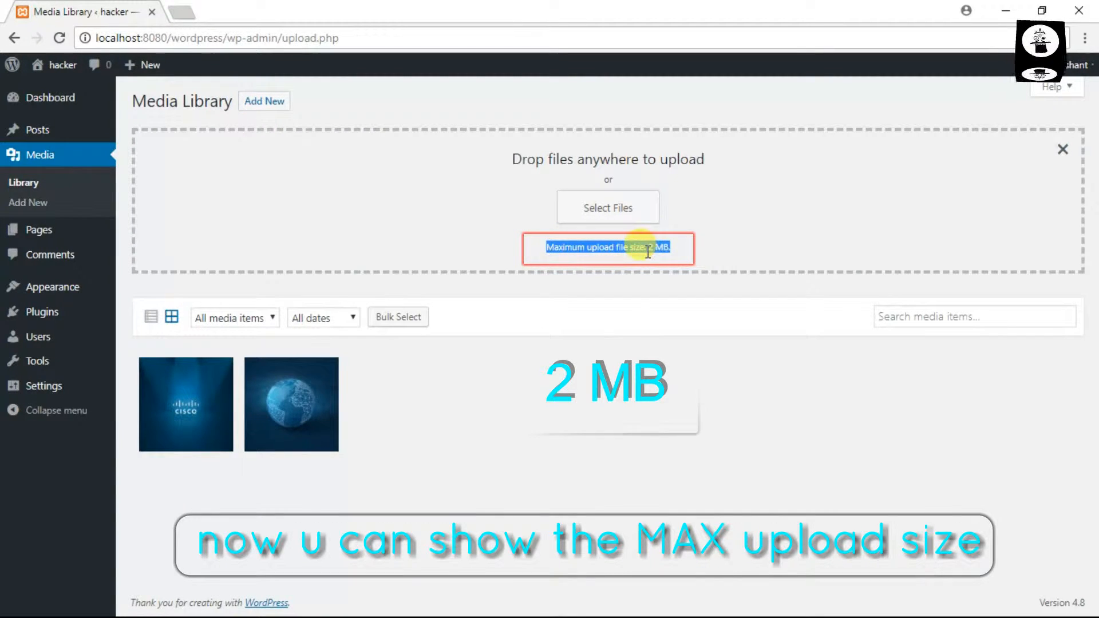
left_click(691, 250)
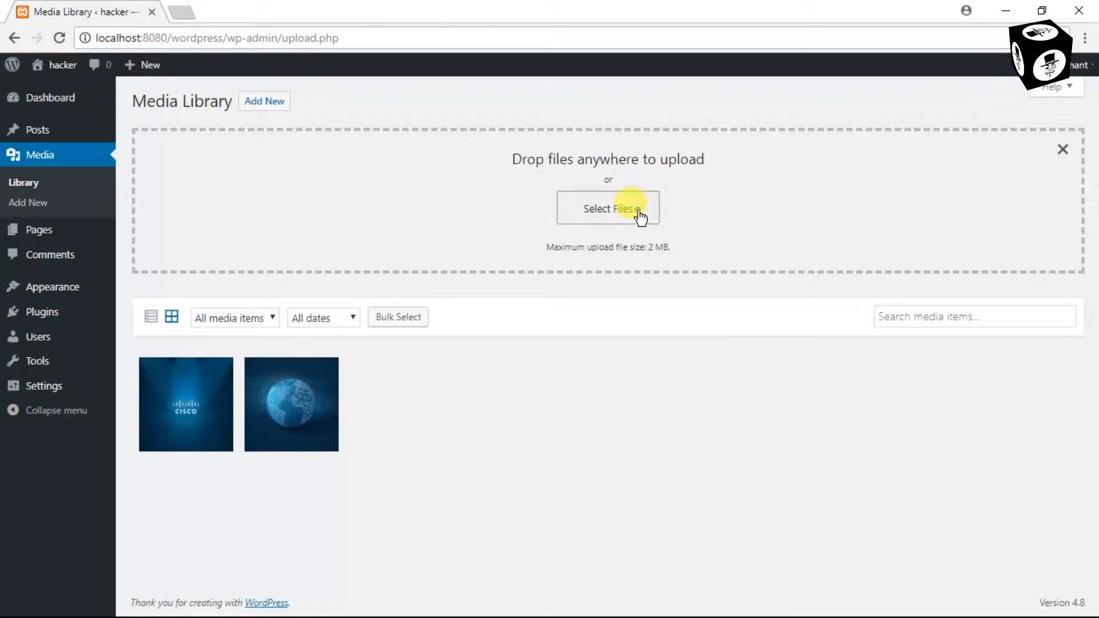
Step: Upload the bizplan.1.2 ZIP archive from the Downloads folder to the Media Library
left_click(638, 210)
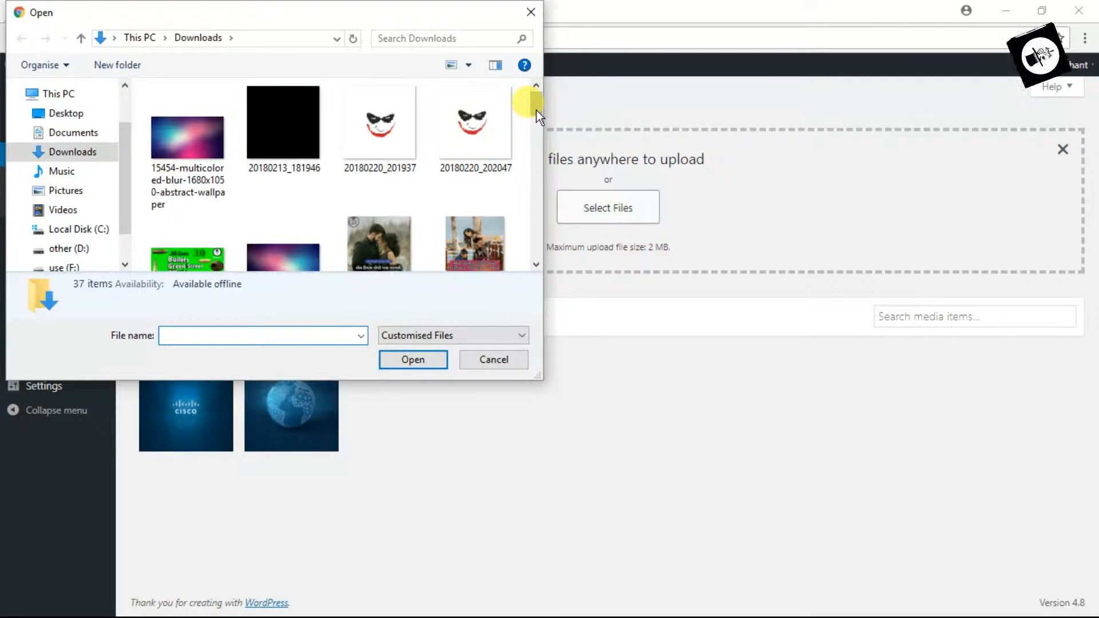
left_click_drag(537, 110, 537, 134)
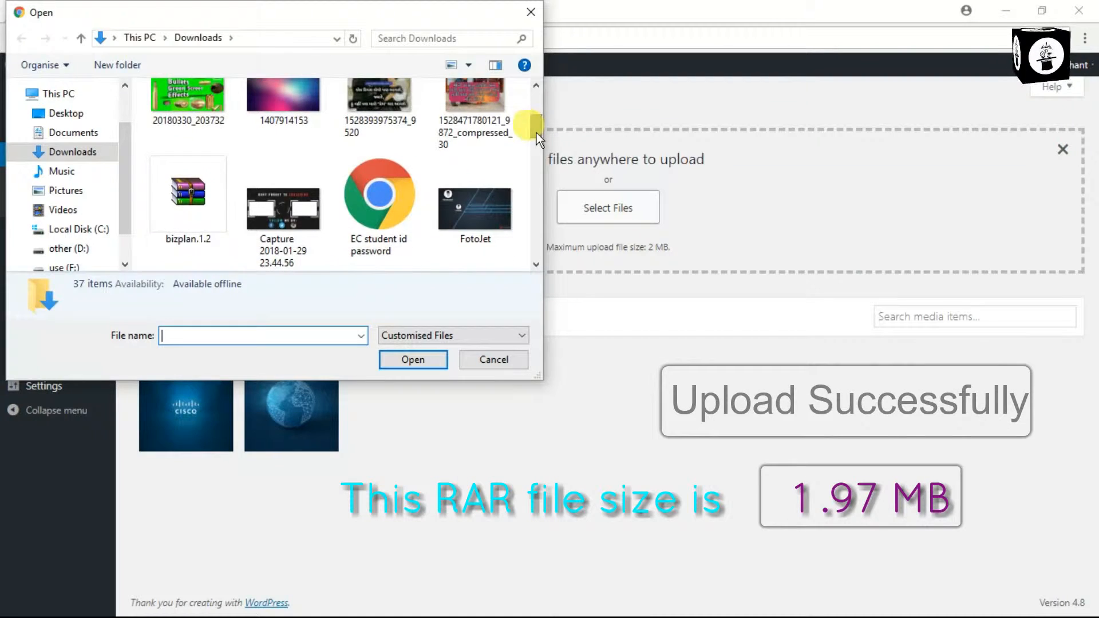
left_click(169, 238)
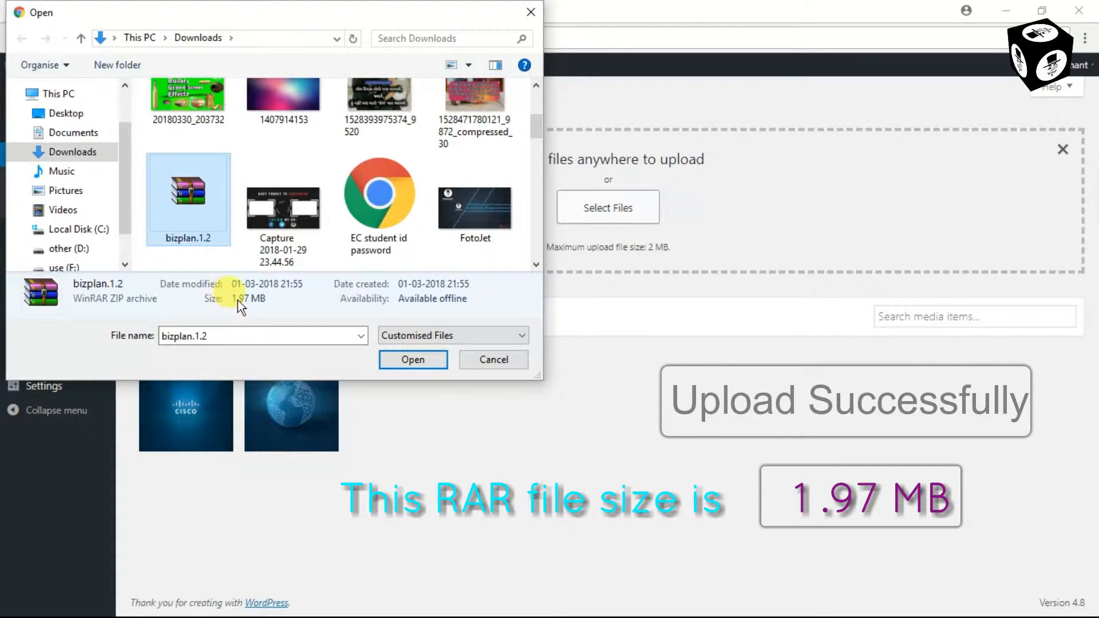
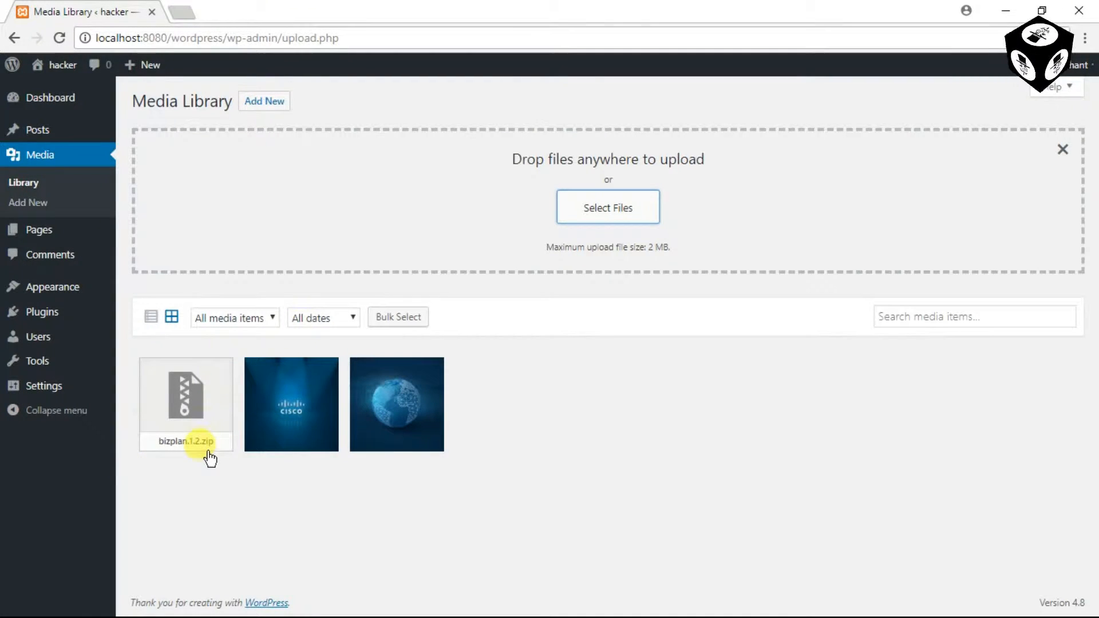
Step: Try to upload the "Hacking Android Smartphone With Metasploit [Explained Tutorial]" MP4 from Downloads, and dismiss the resulting notice
left_click(618, 213)
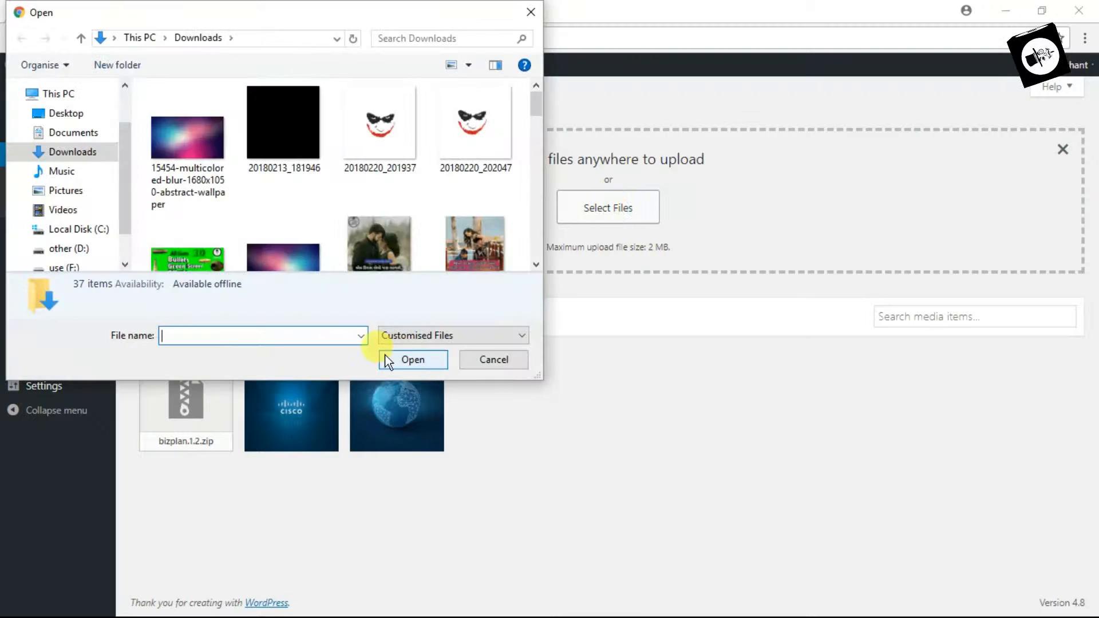
left_click_drag(537, 108, 536, 148)
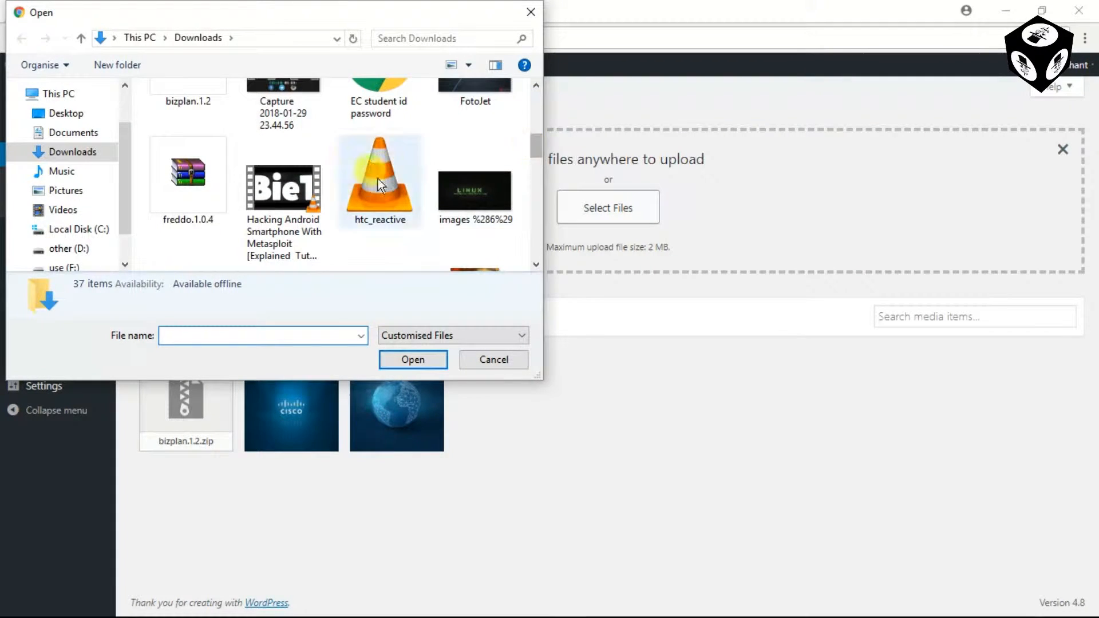
left_click(290, 206)
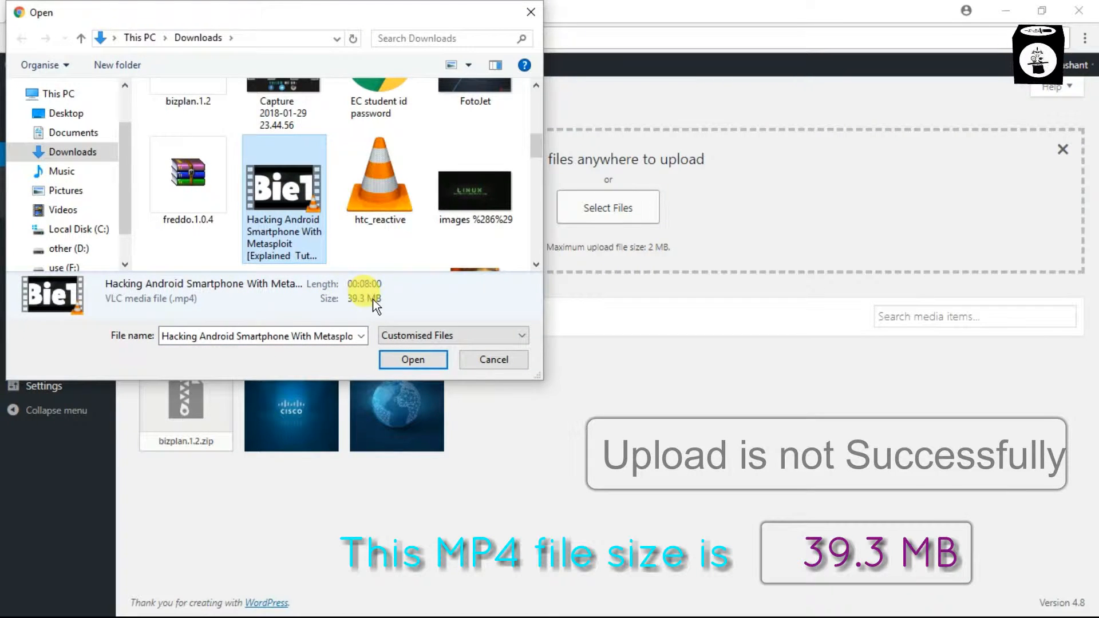
left_click(410, 362)
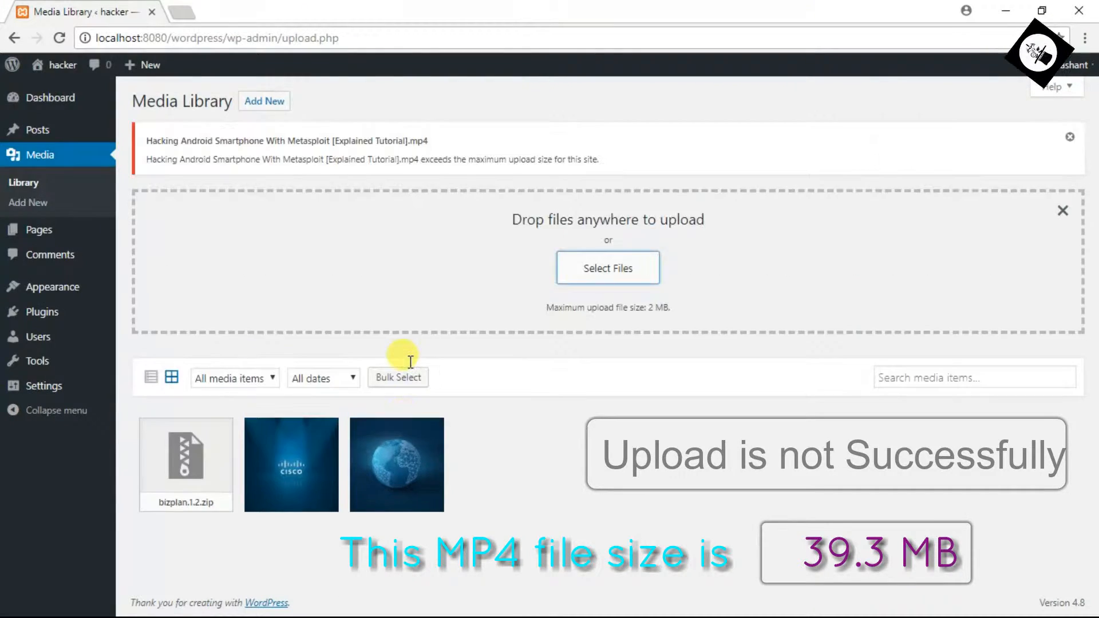
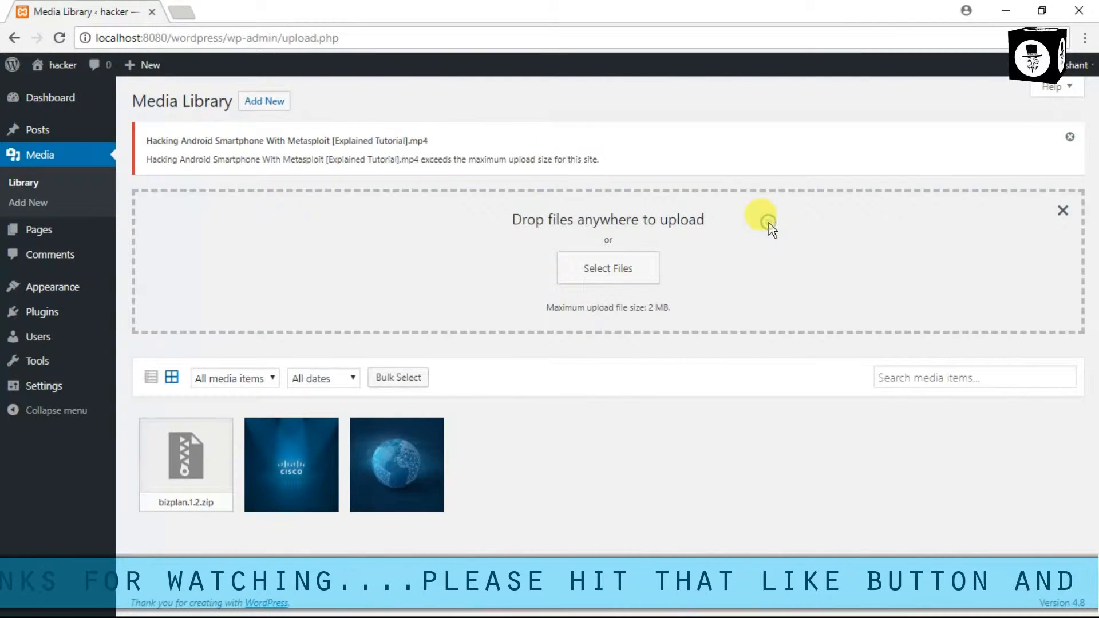
left_click(1070, 136)
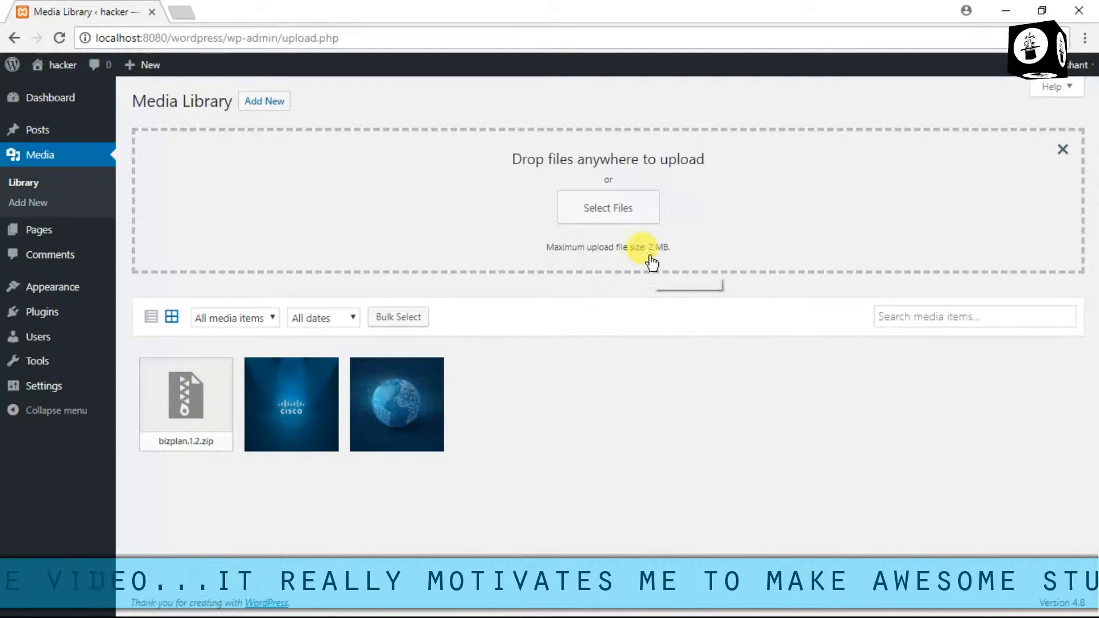
mouse_move(669, 248)
left_mouse_down()
mouse_move(642, 249)
mouse_move(654, 248)
left_mouse_up()
left_click(643, 363)
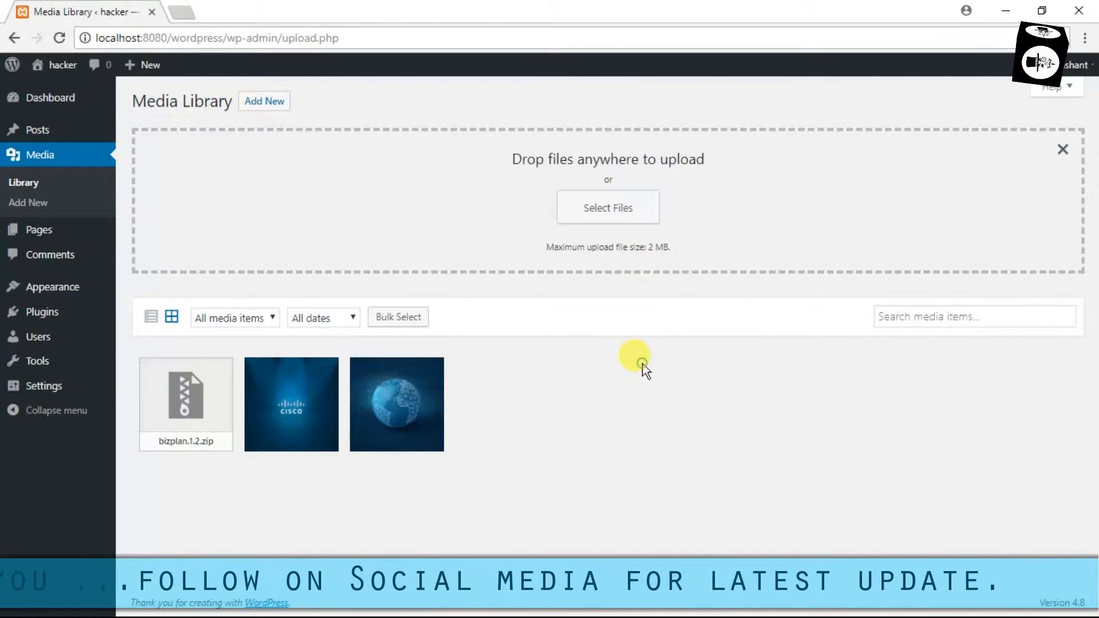
Step: Minimise the browser and switch to the XAMPP Control Panel, leaving only its window on the desktop
left_click(1004, 12)
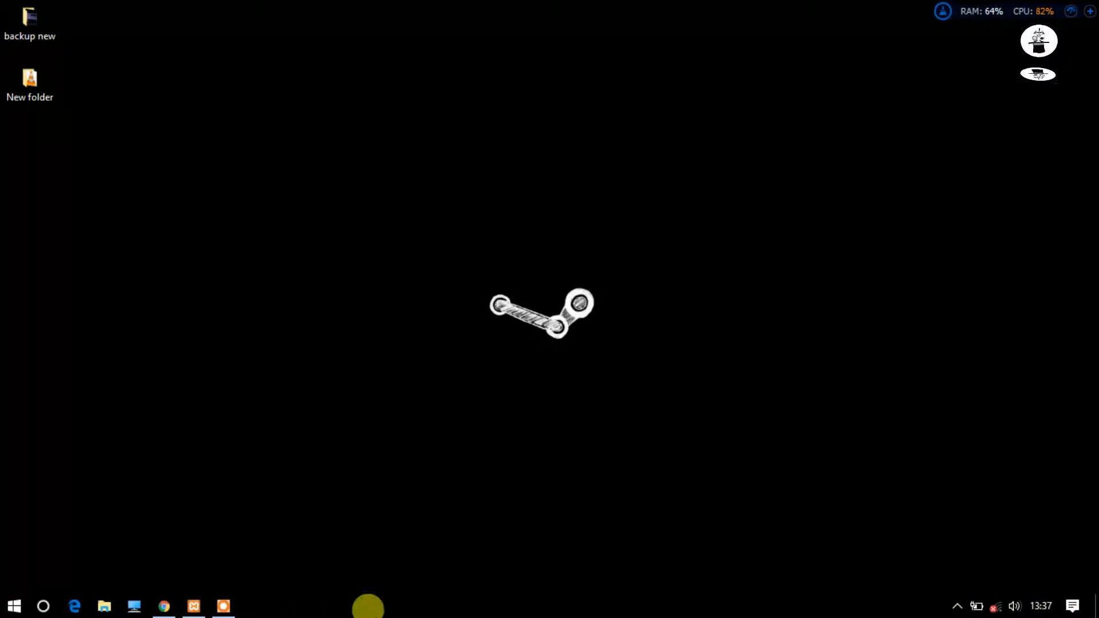
left_click(224, 607)
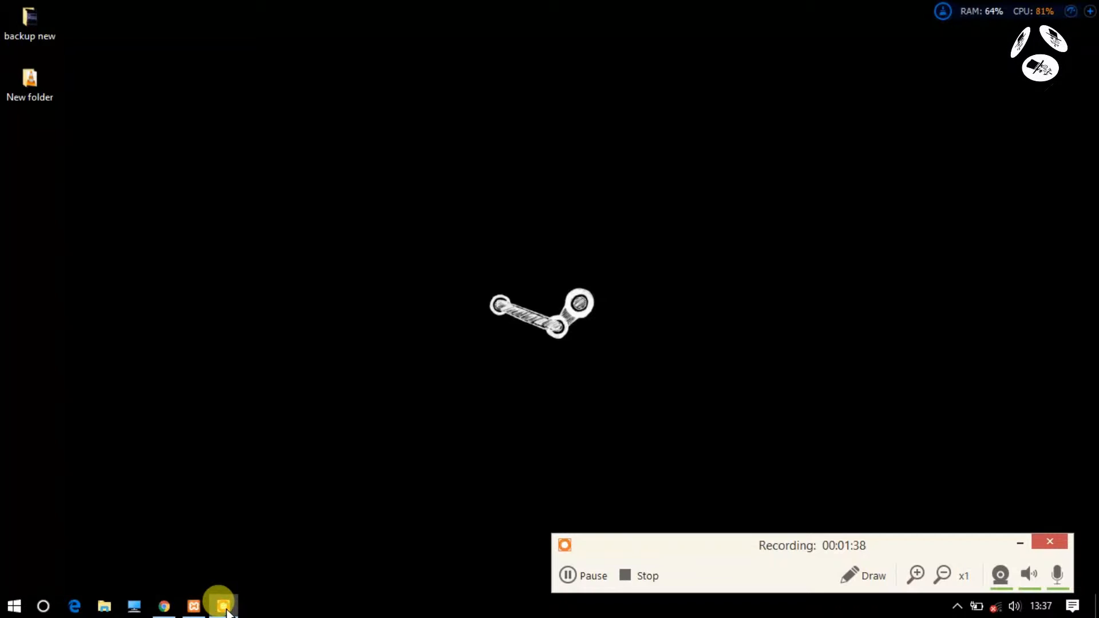
left_click(194, 606)
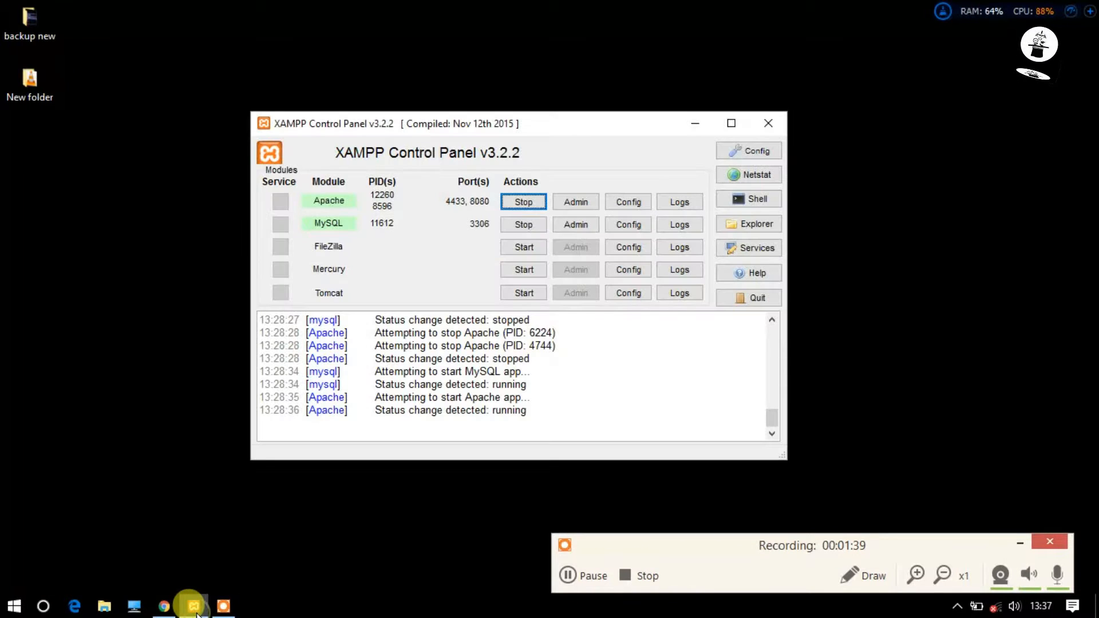
left_click(1020, 542)
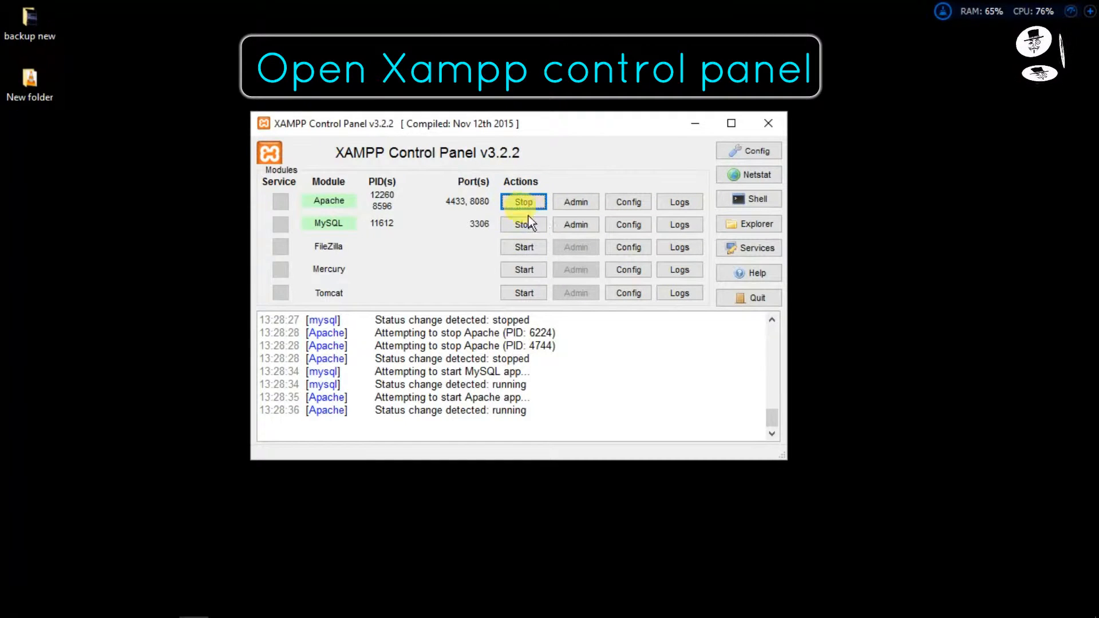
Step: Open the XAMPP installation folder from the control panel, maximise its window and go to the php subfolder
left_click(760, 232)
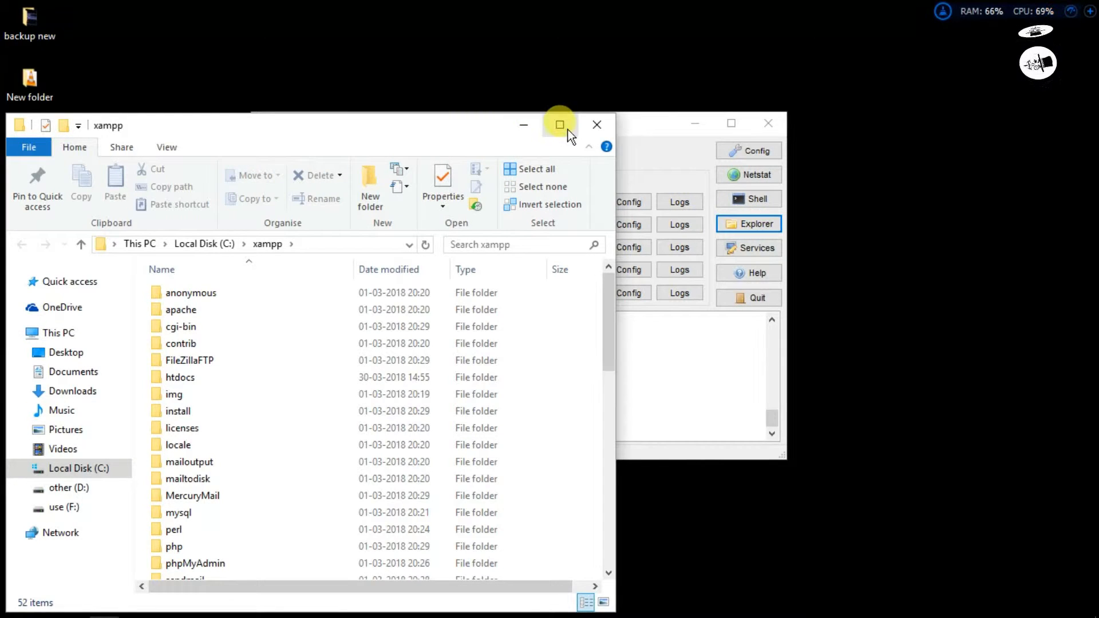
left_click(560, 125)
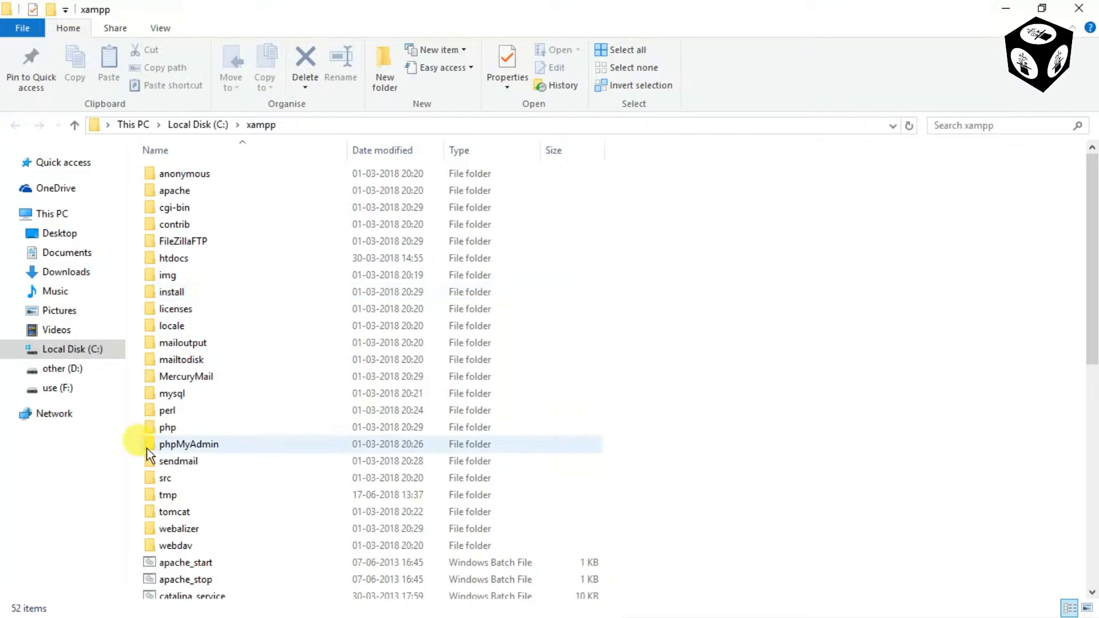
double_click(176, 432)
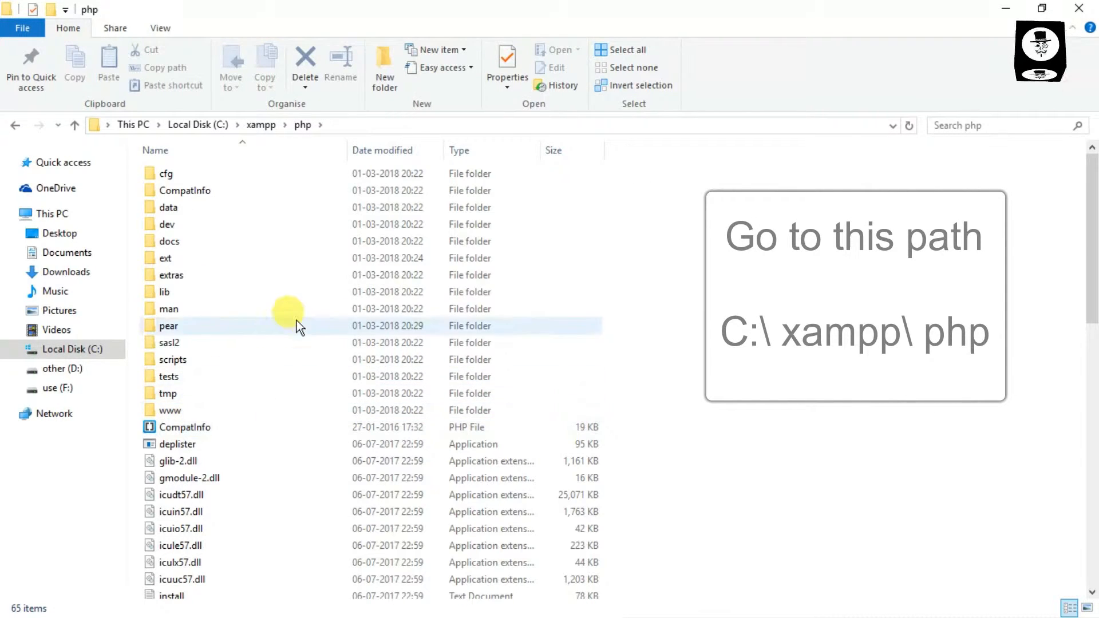
Step: Locate the php configuration settings file in C:\xampp\php and open it for editing in Notepad++
left_click(309, 280)
key("Down")
key("Down")
key("Down")
key("Down")
key("Down")
key("Down")
key("Down")
key("Down")
key("Down")
key("Down")
key("Down")
key("Down")
key("Down")
key("Down")
key("Down")
key("Down")
key("Down")
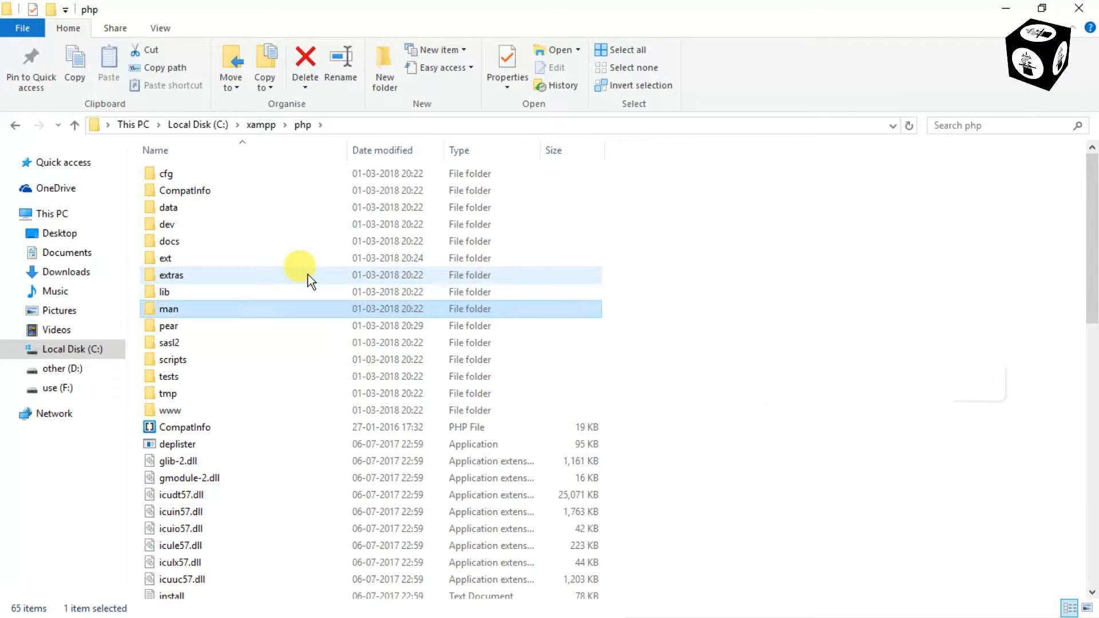
key("Down")
key("Down")
key("Down")
key("Down")
key("Down")
key("Down")
key("Down")
key("Down")
key("Down")
key("Down")
key("Down")
key("Down")
key("Down")
key("Down")
key("Down")
key("Down")
key("Down")
key("Down")
key("Down")
key("Down")
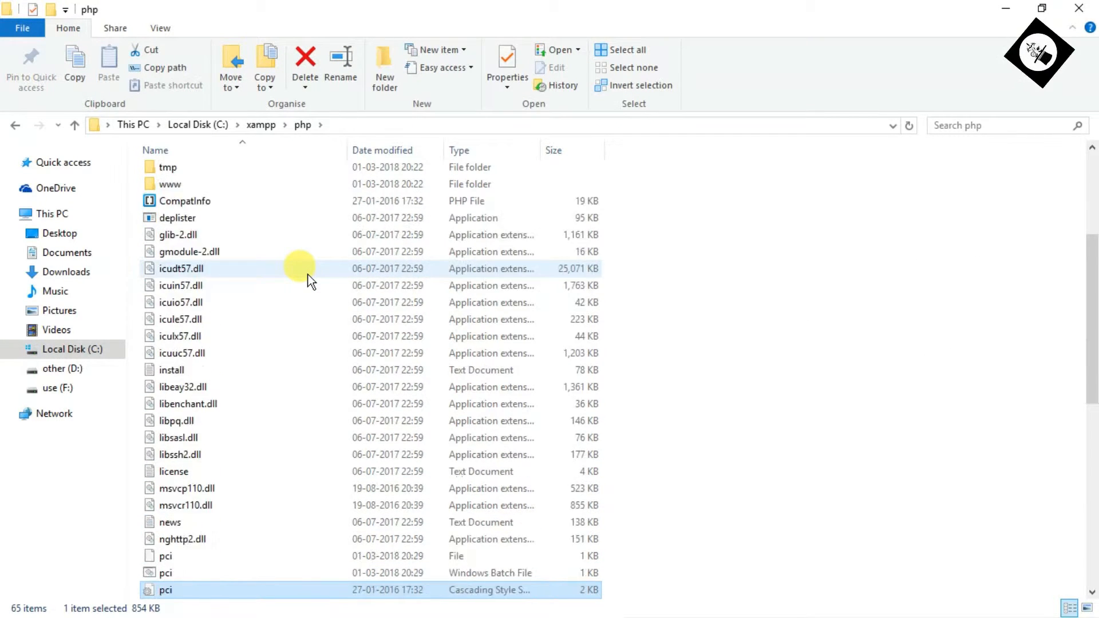
key("Down")
key("Down")
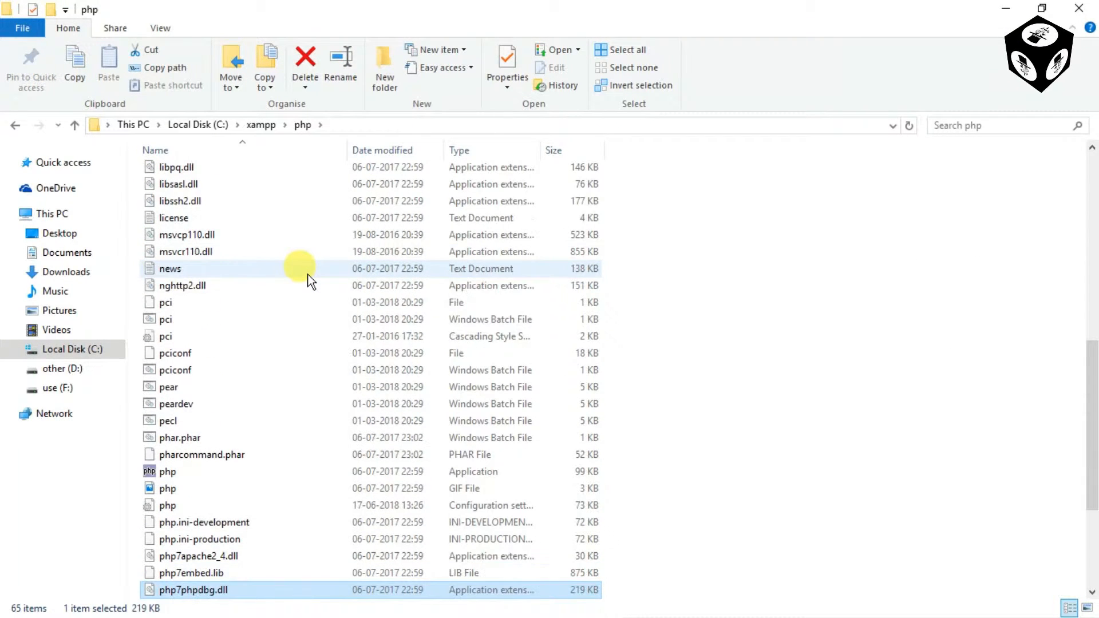
left_click(188, 336)
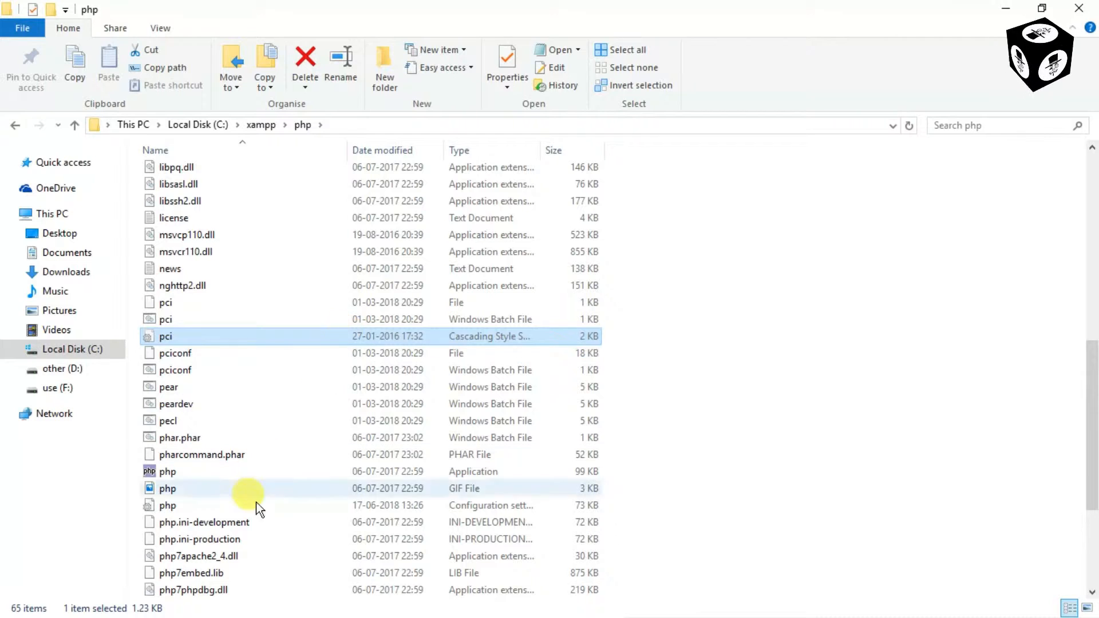
left_click(214, 509)
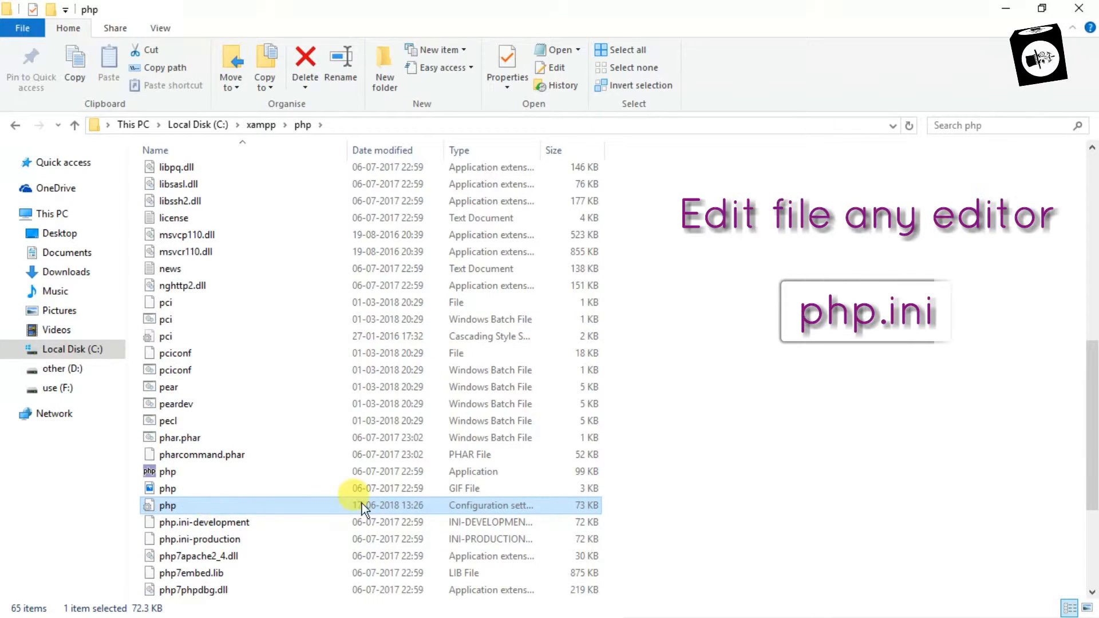
right_click(305, 510)
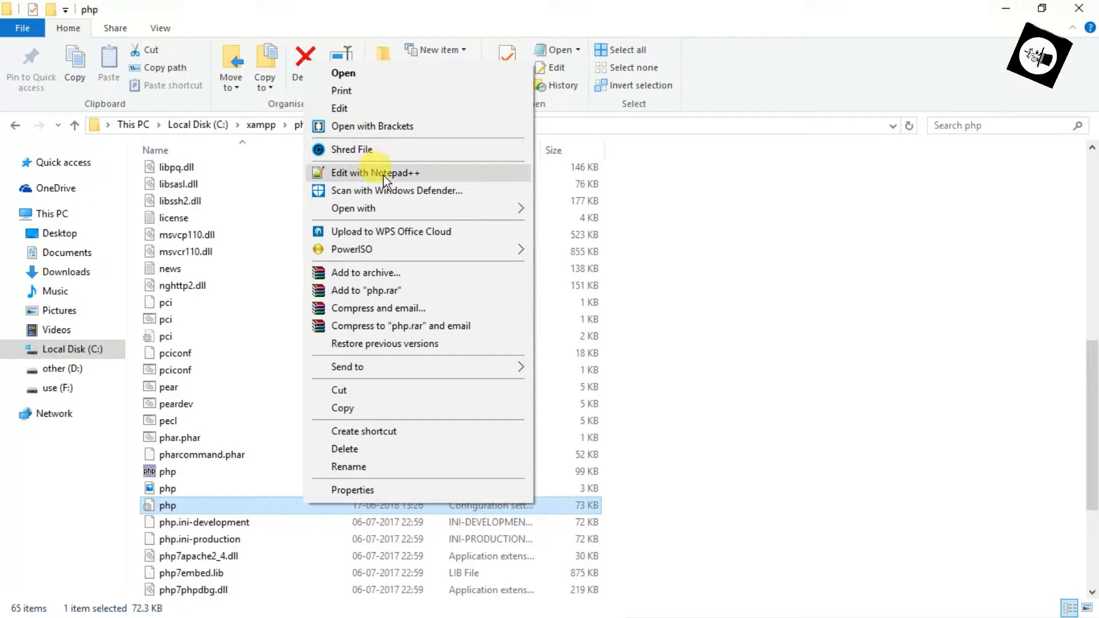
left_click(412, 172)
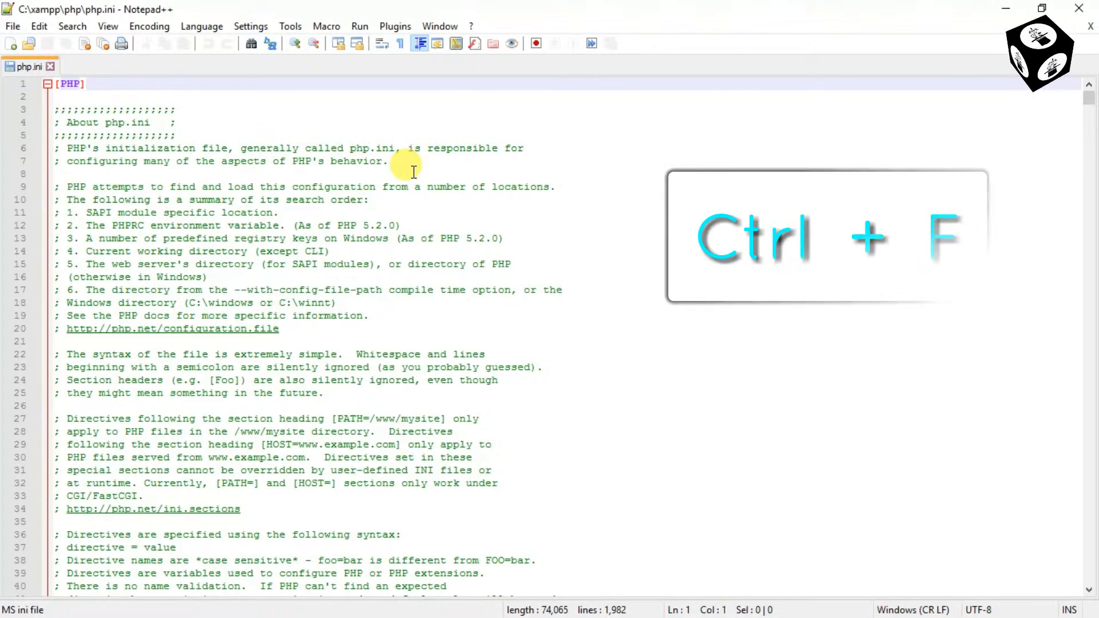
Step: Find the post_max_size directive in php.ini and set its value to 200M
left_click(743, 446)
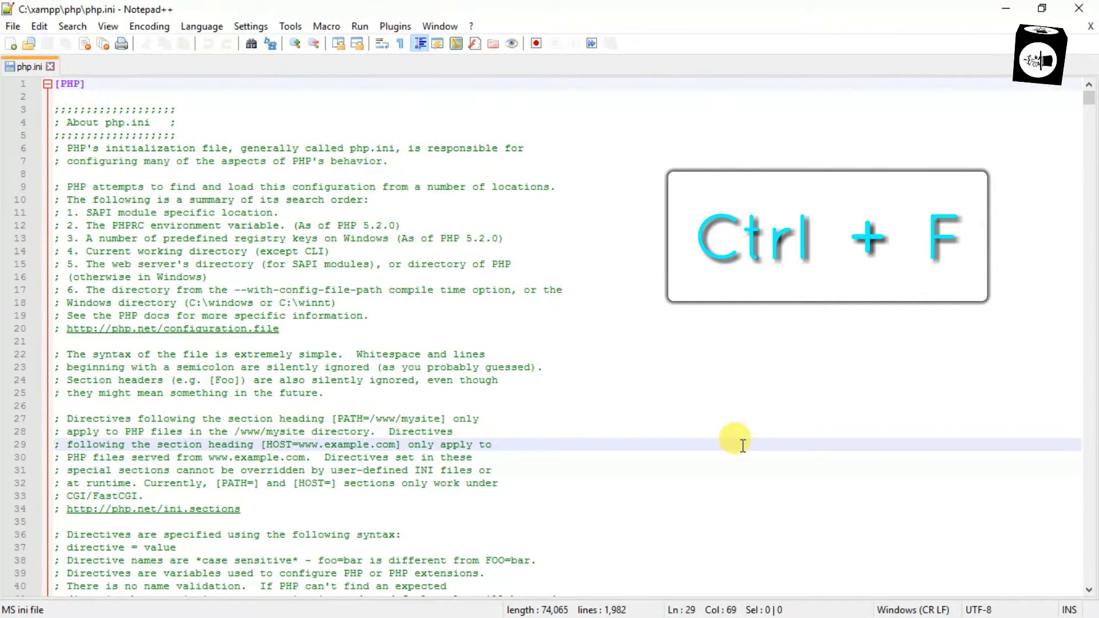
key("ctrl+f")
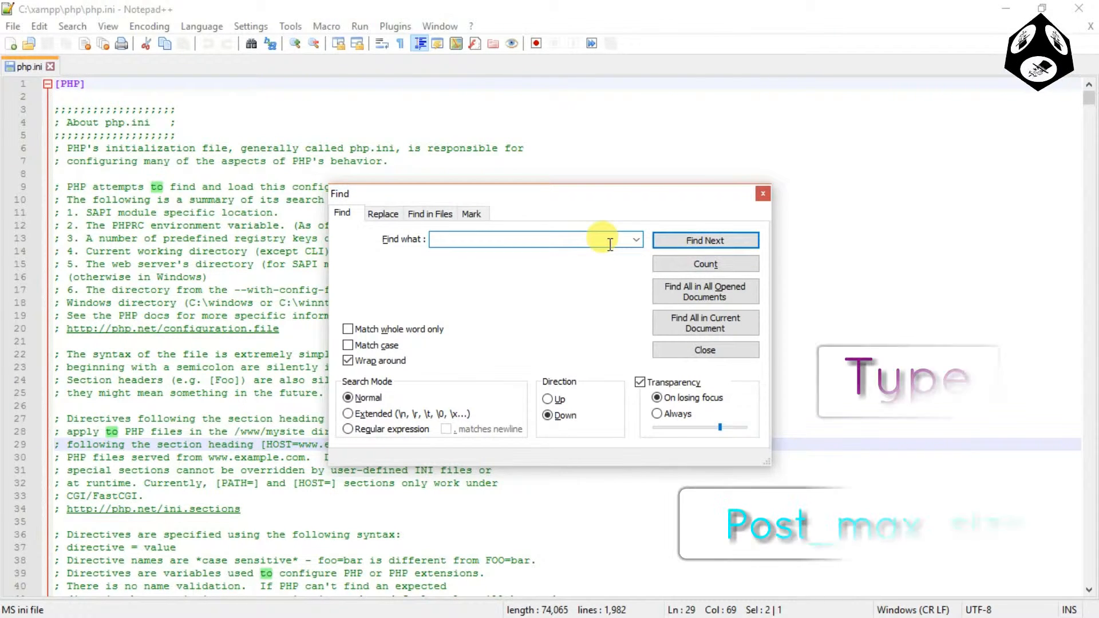
type("post_")
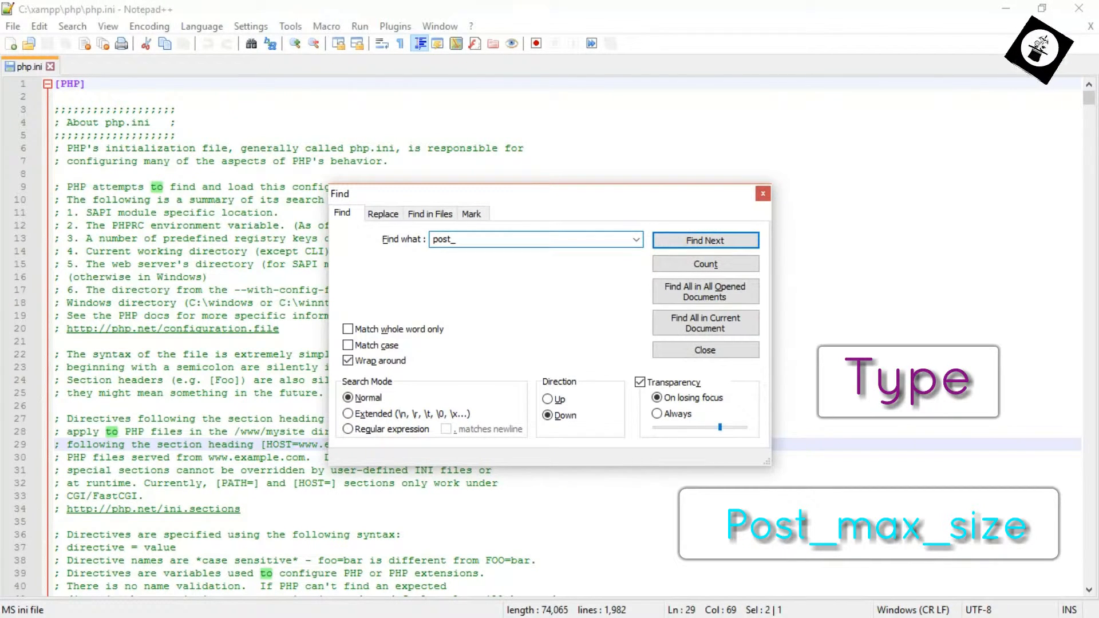
type("max_size")
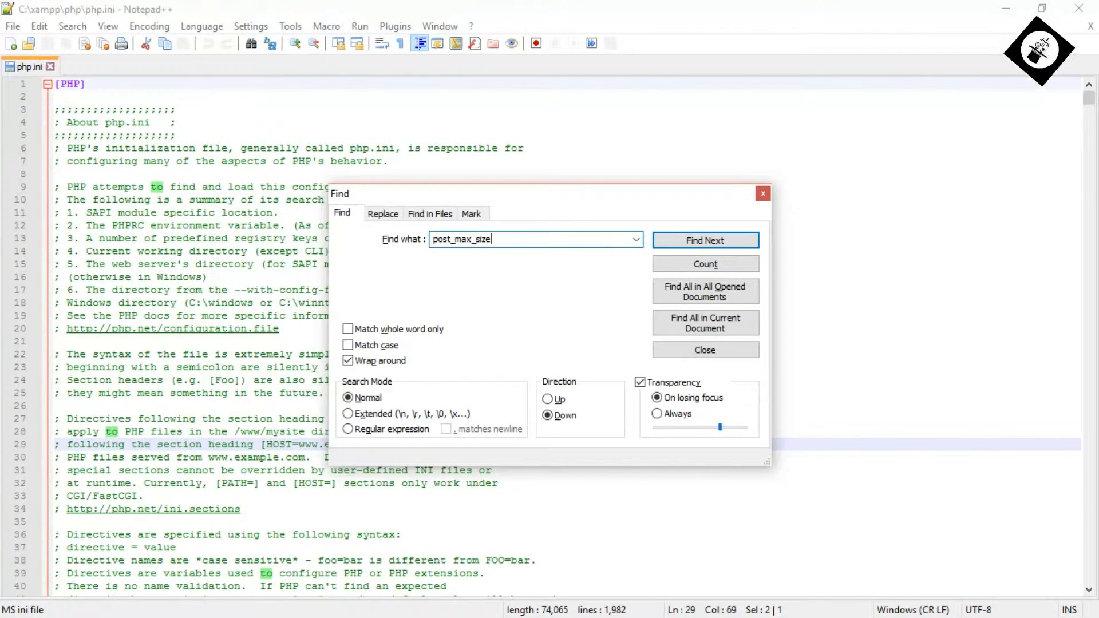
key("Return")
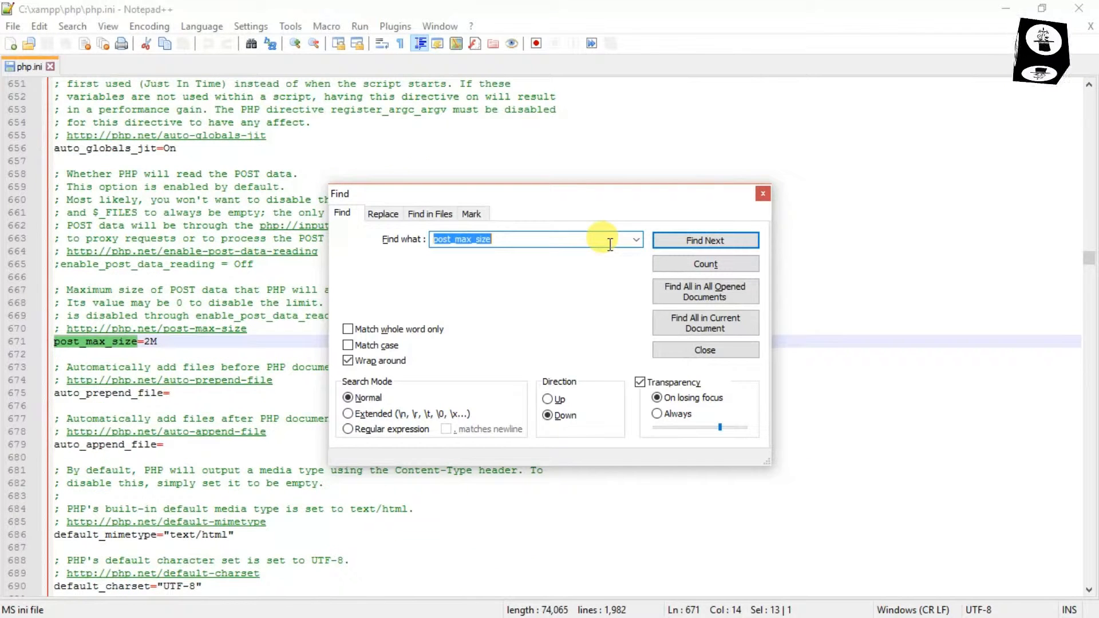
left_click(170, 342)
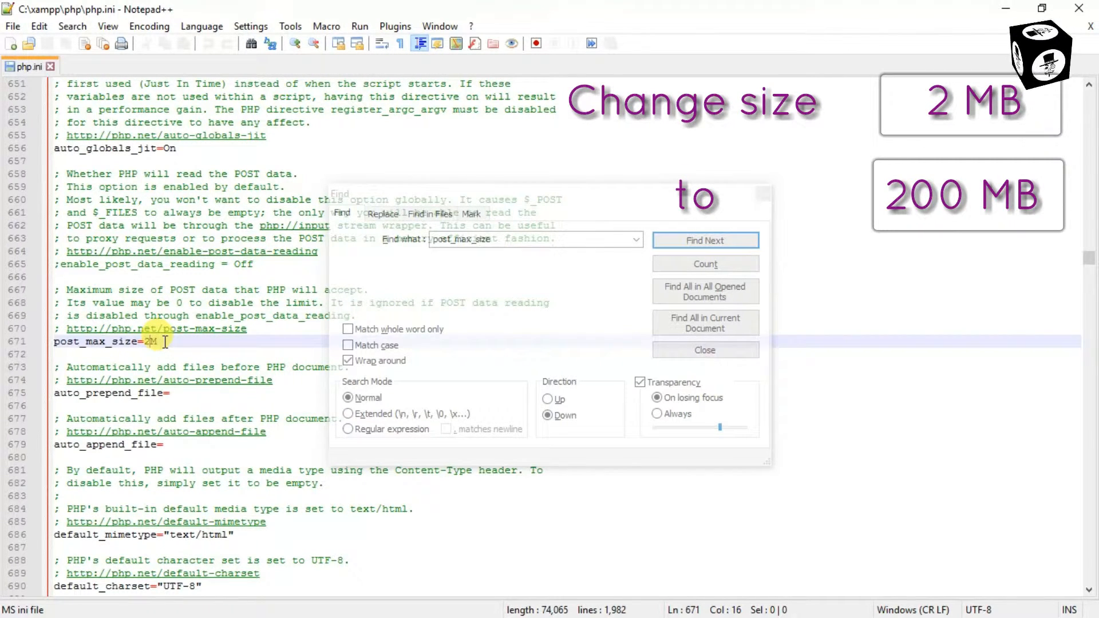
type("00")
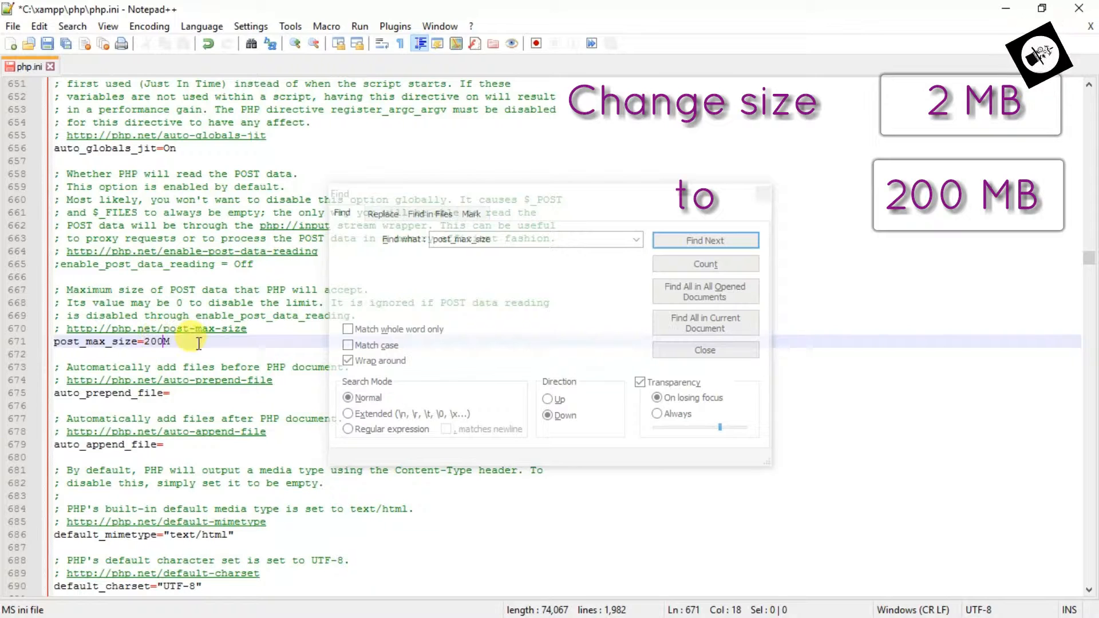
Step: Find the upload_max_filesize directive in php.ini and set its value to 200M
left_click(583, 274)
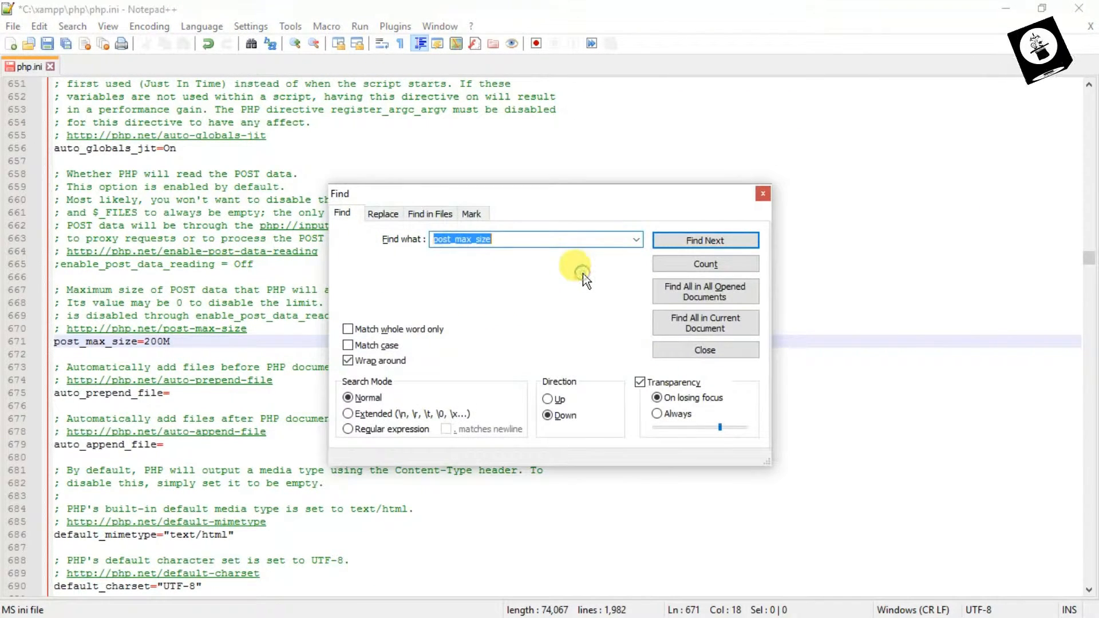
key("BackSpace")
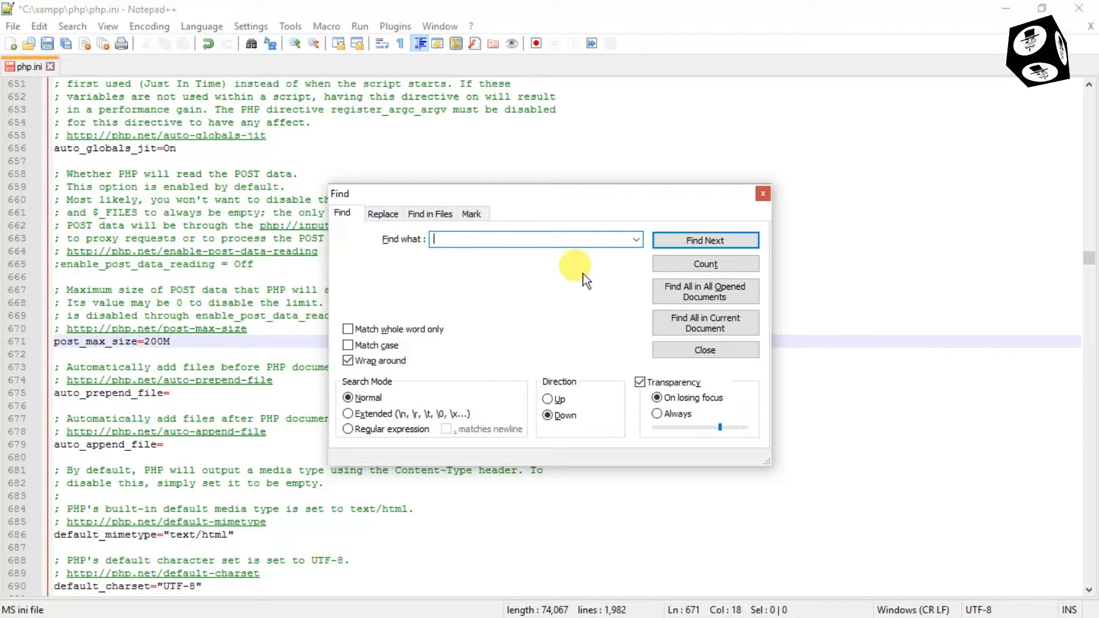
type("upload_")
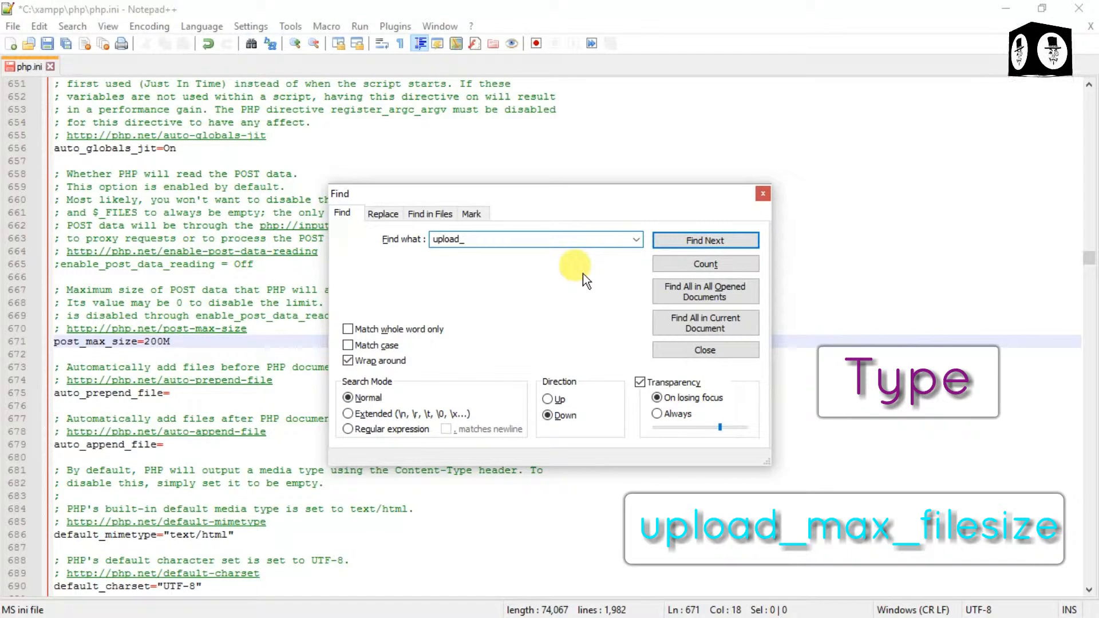
type("max")
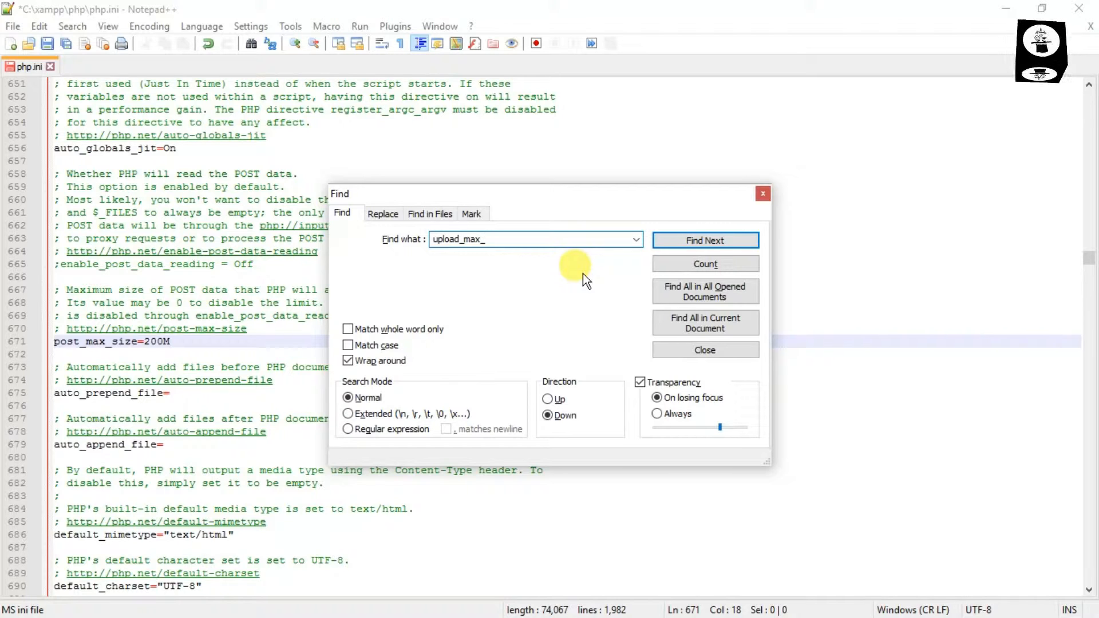
type("_filesize")
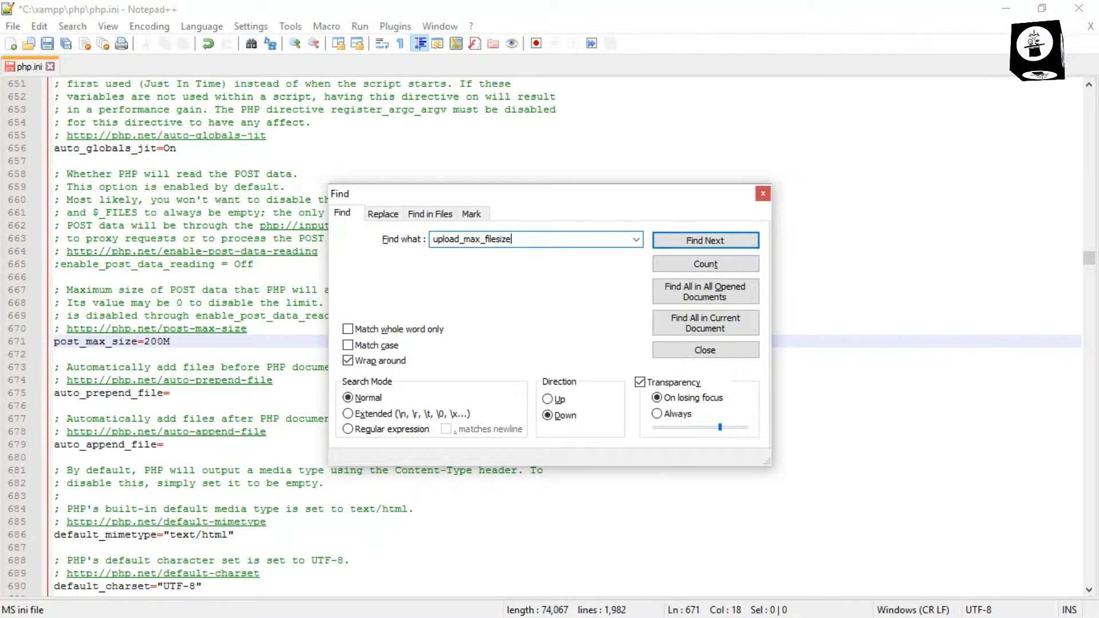
key("Return")
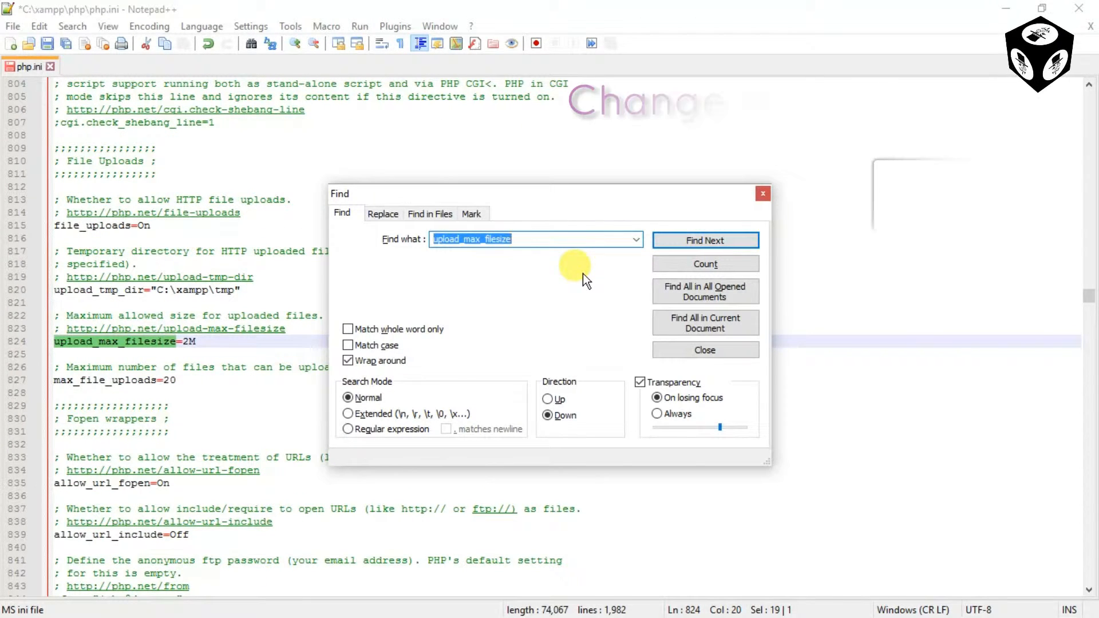
left_click(200, 341)
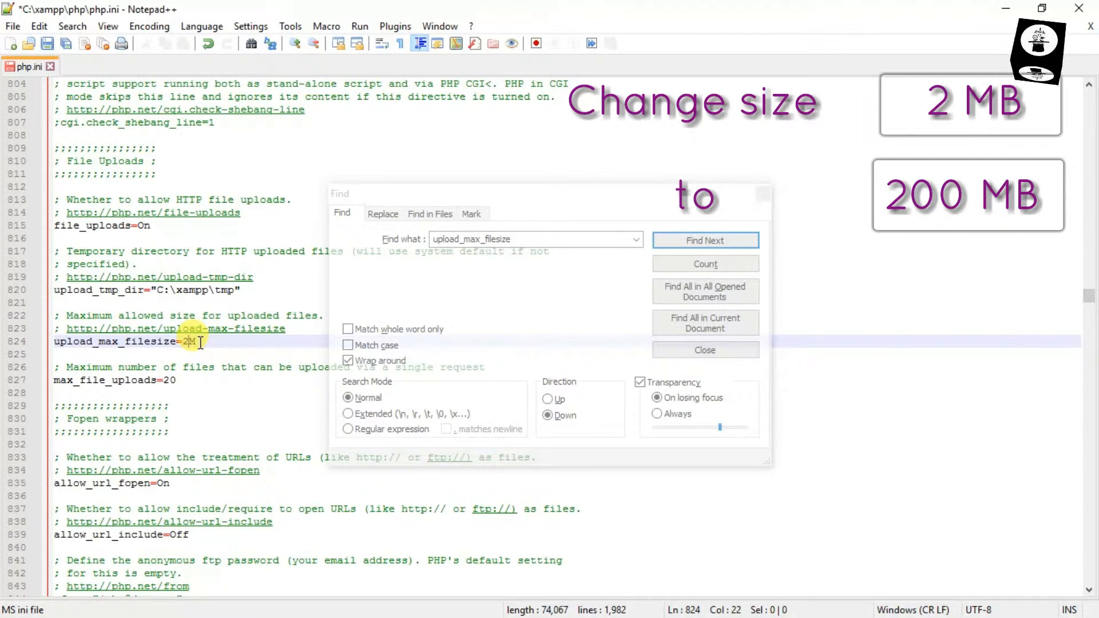
type("00")
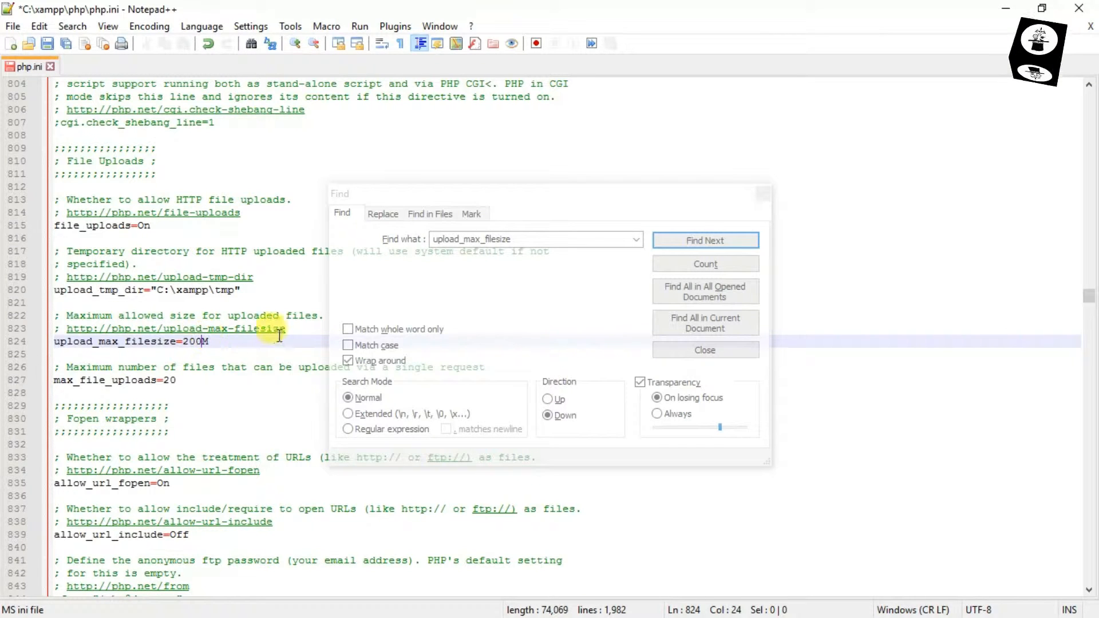
Step: Save the edited php.ini and close both the text editor and the php folder window
key("ctrl+f")
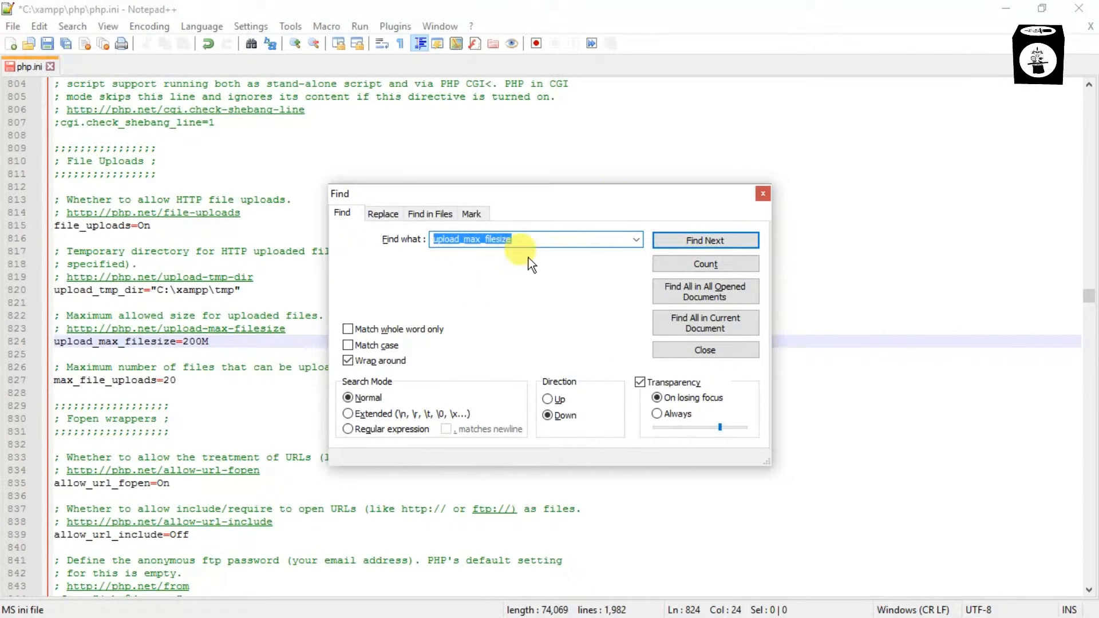
left_click(762, 195)
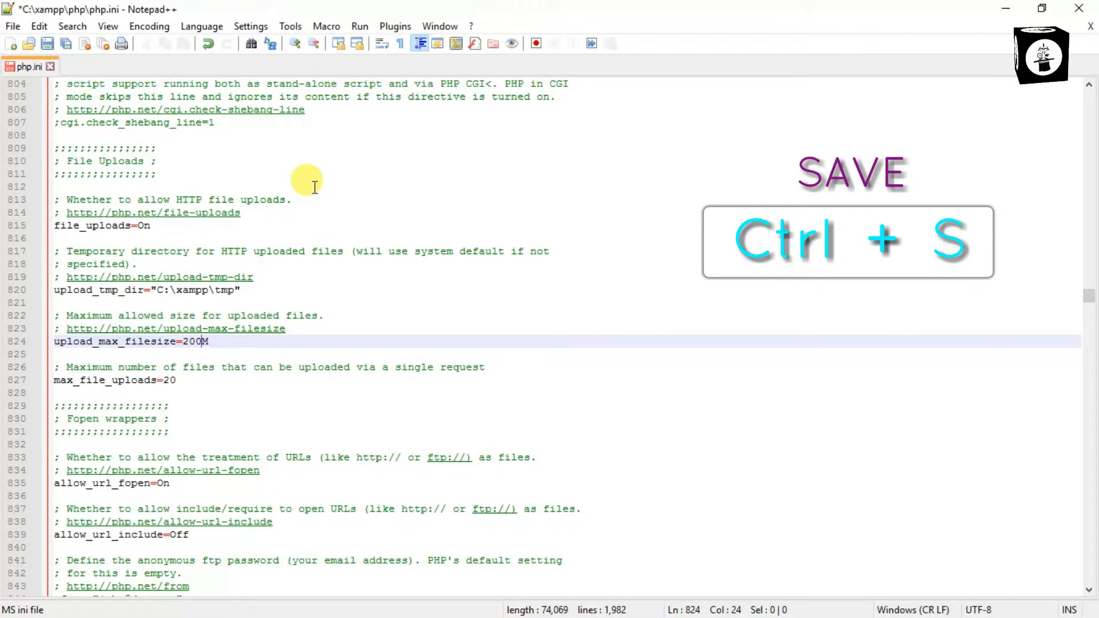
key("ctrl+s")
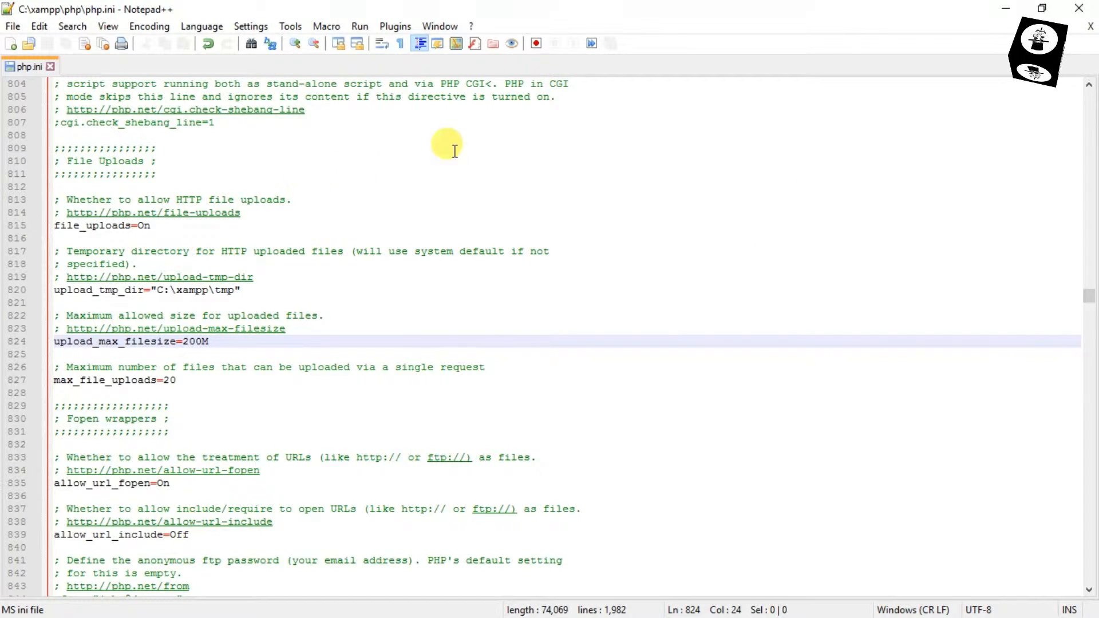
left_click(1089, 4)
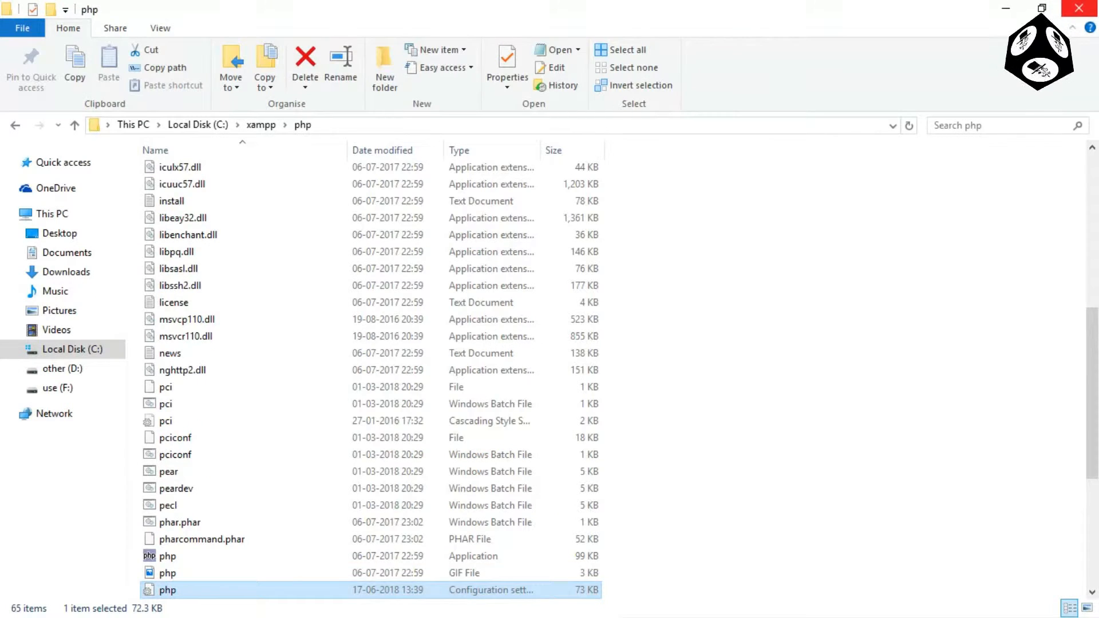
left_click(1079, 8)
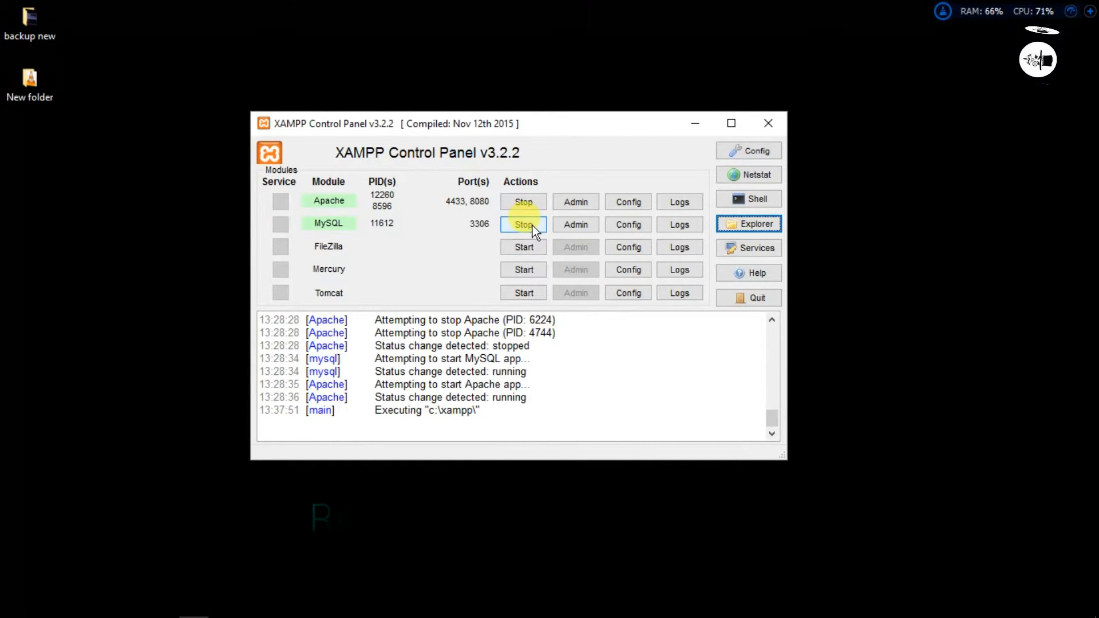
Step: Restart the Apache and MySQL services from the XAMPP Control Panel
left_click(523, 208)
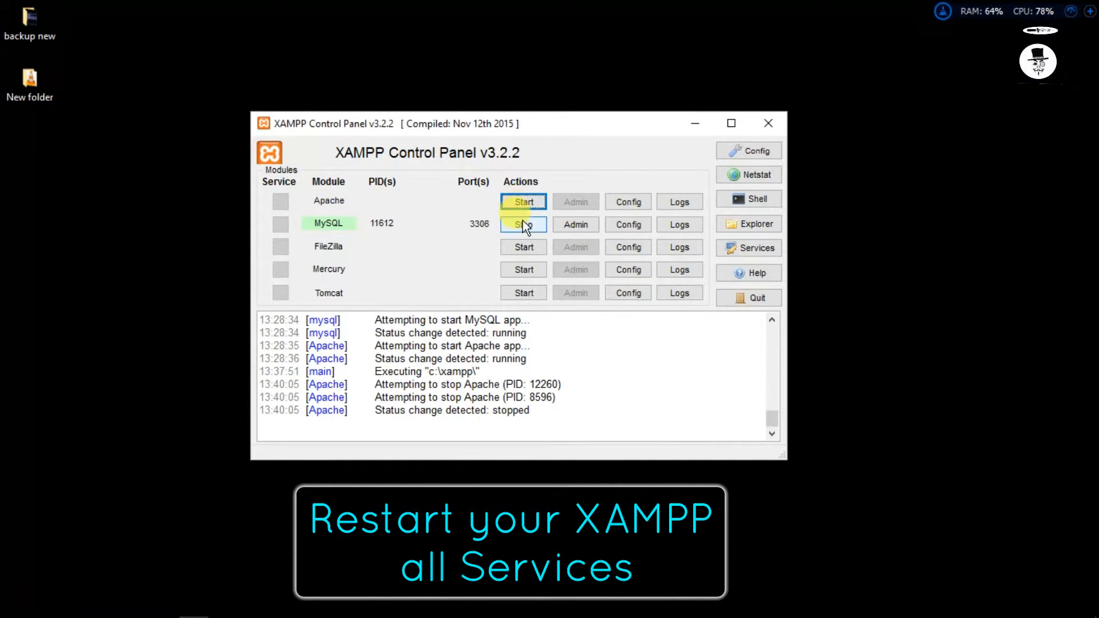
left_click(524, 224)
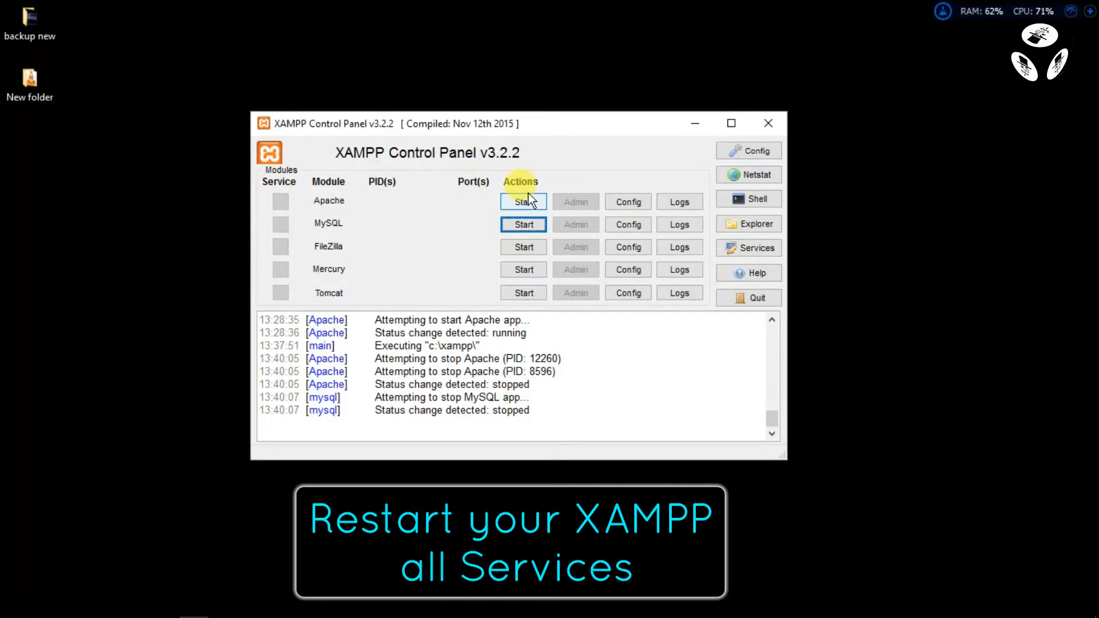
left_click(530, 201)
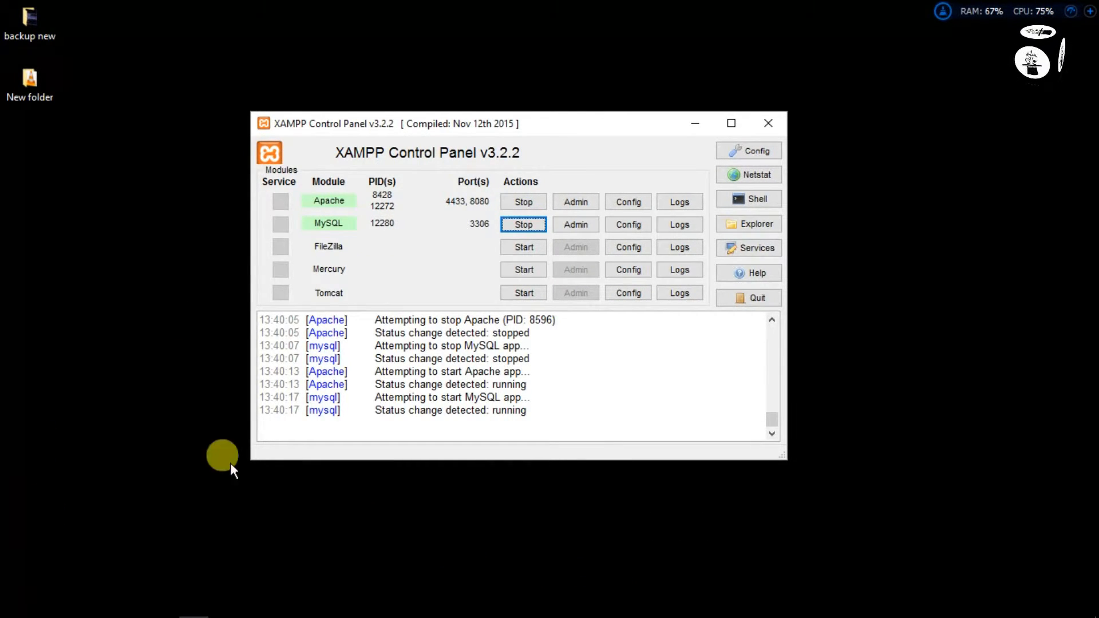
Step: Switch to the browser, reload the WordPress Media Library from the dashboard and open its upload area to check the maximum upload file size
left_click(172, 606)
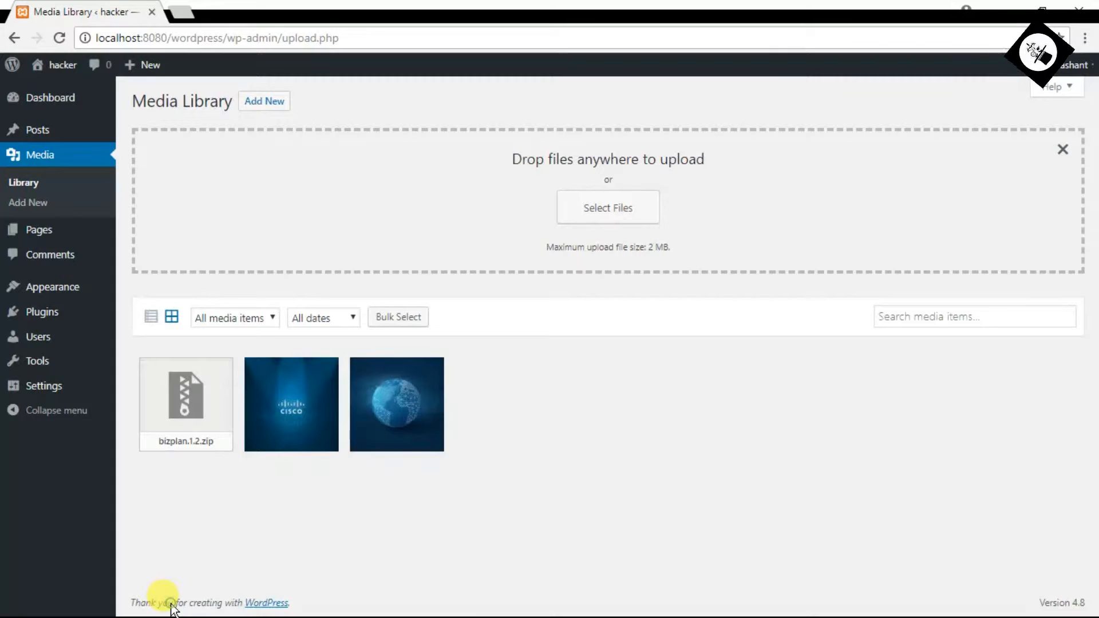
mouse_move(16, 100)
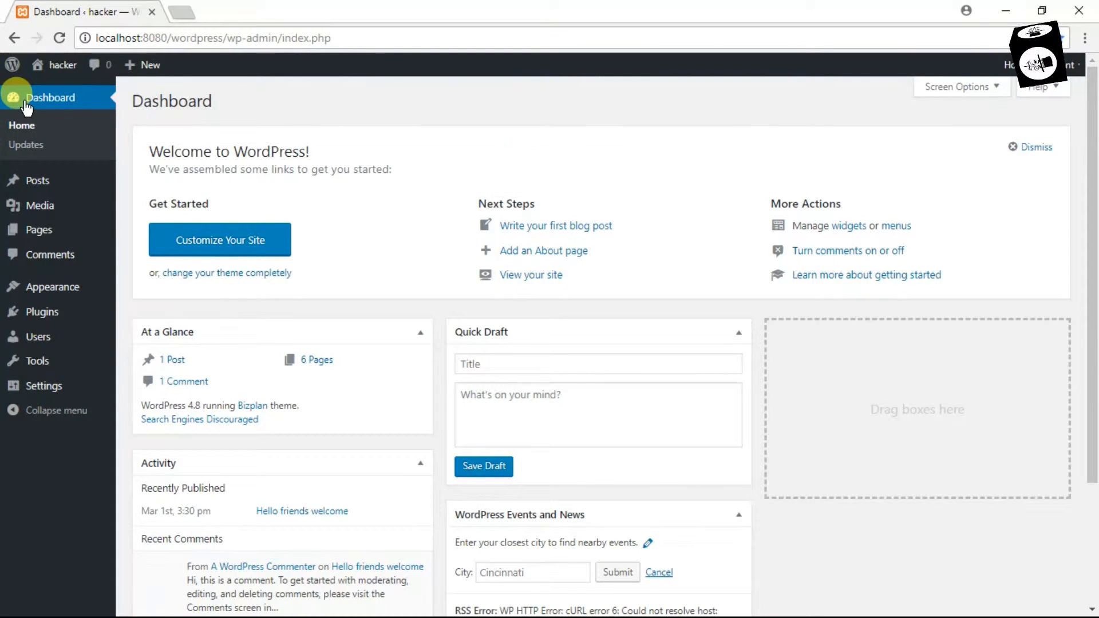
mouse_move(34, 205)
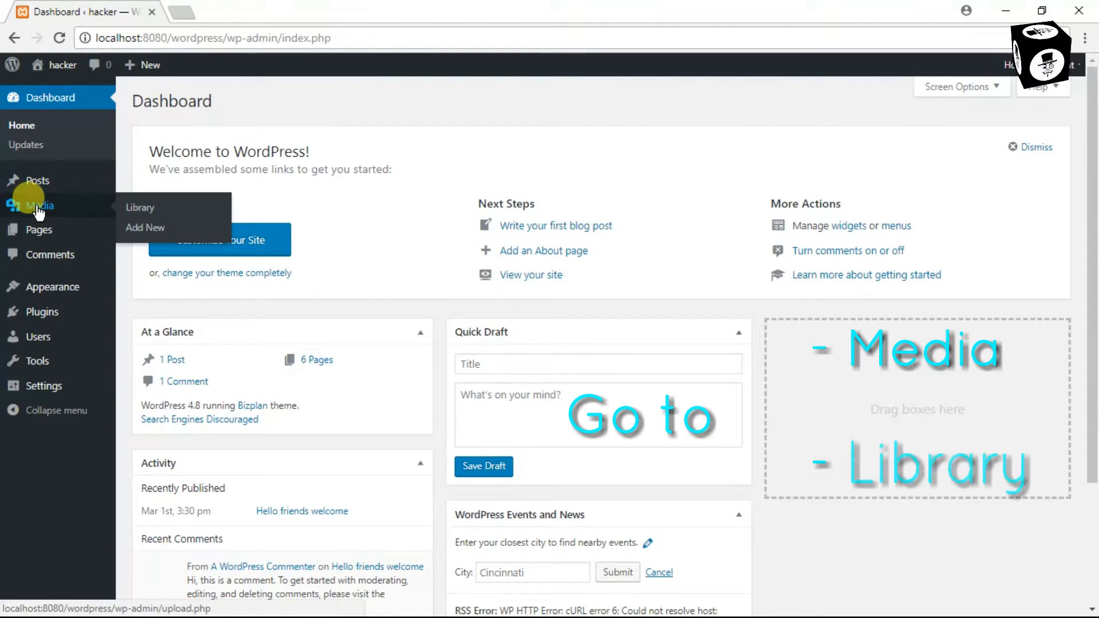
left_click(150, 207)
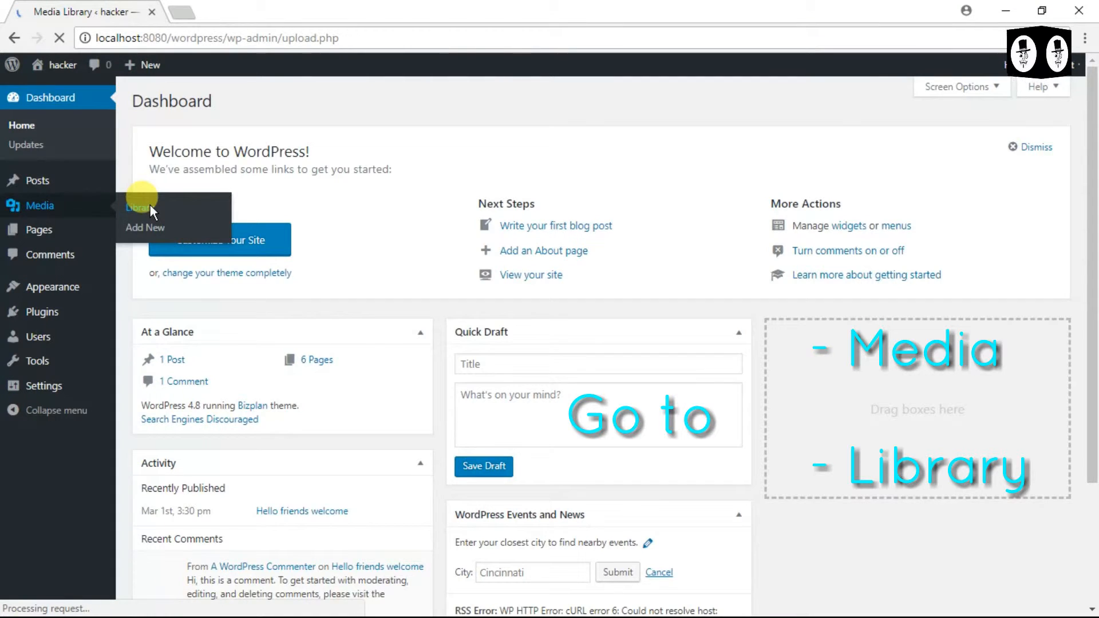
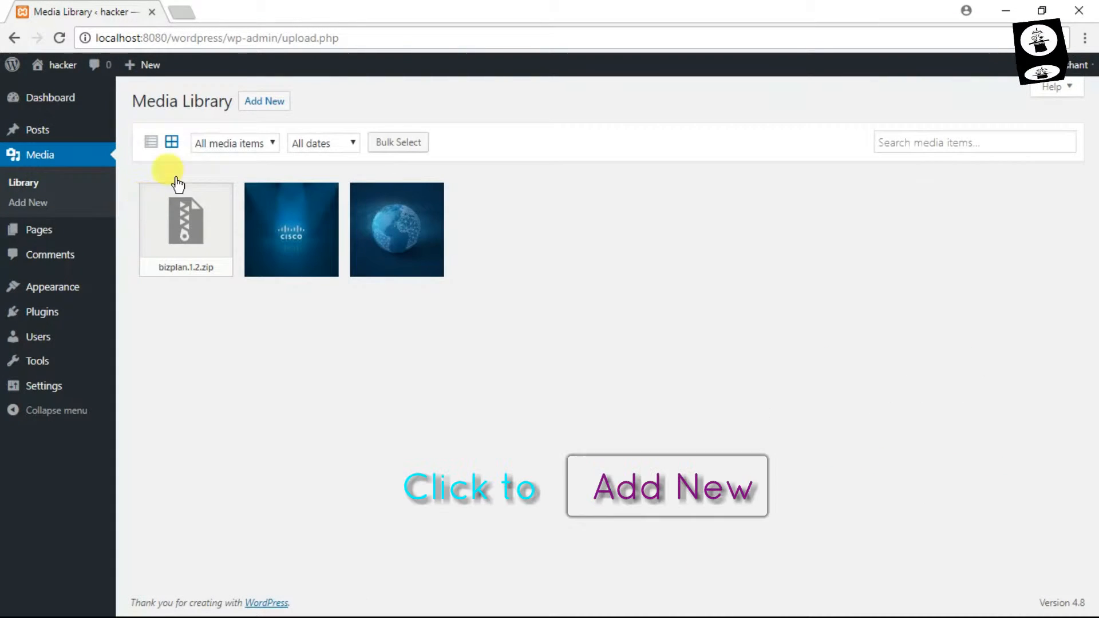
left_click(254, 107)
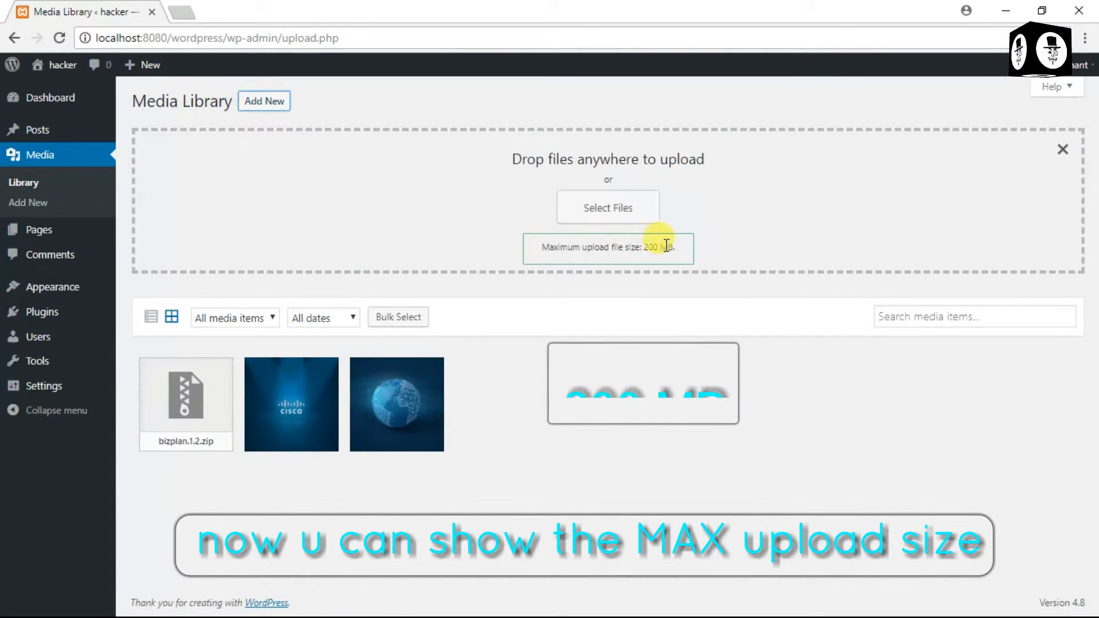
left_click_drag(676, 248, 550, 246)
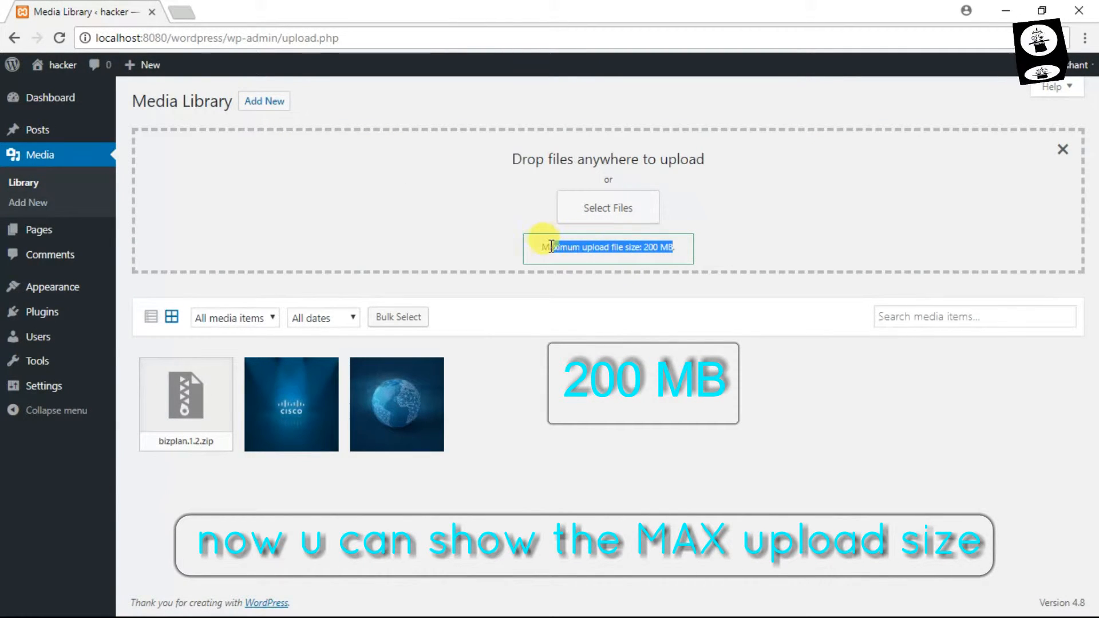
Step: Upload the "Hacking Android Smartphone With Metasploit [Explained Tutorial]" MP4 from Downloads to the Media Library and close the upload area
left_click(634, 220)
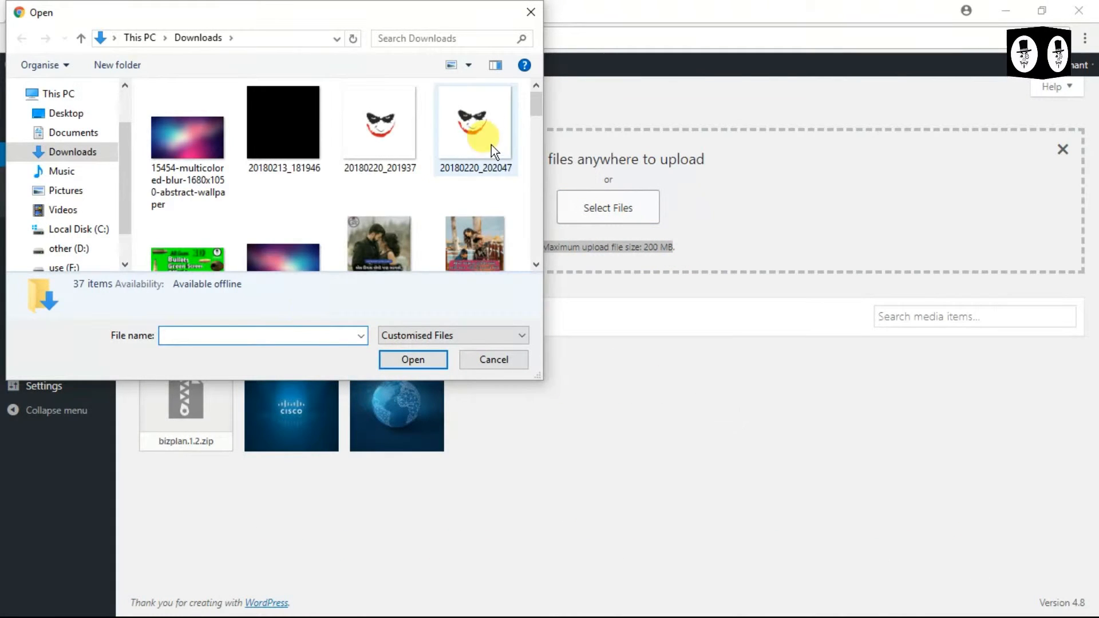
left_click_drag(532, 111, 530, 167)
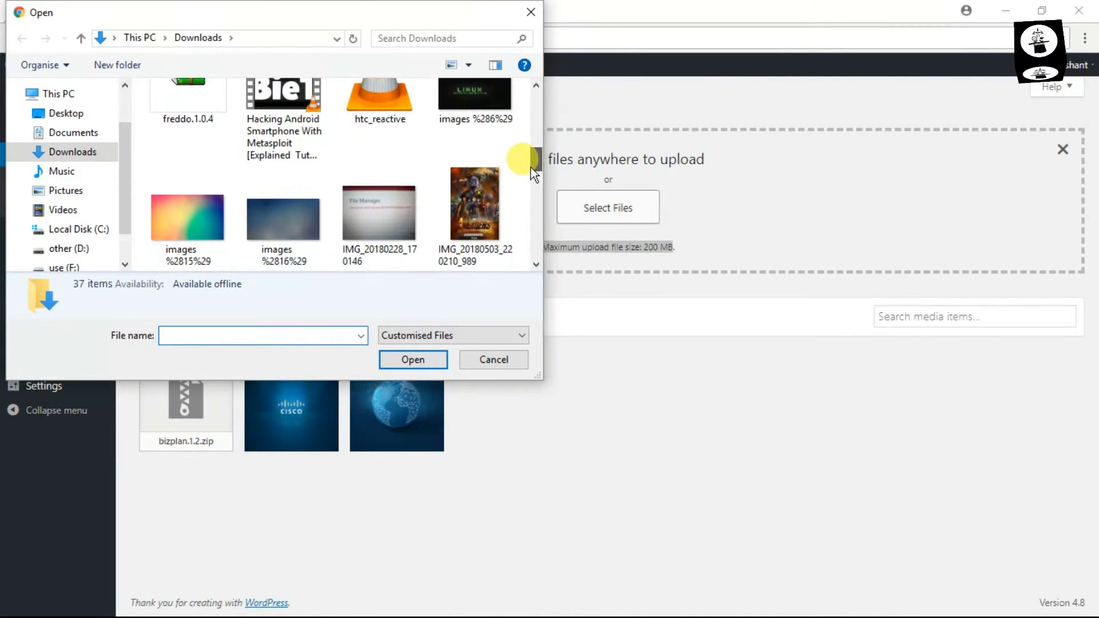
left_click(321, 114)
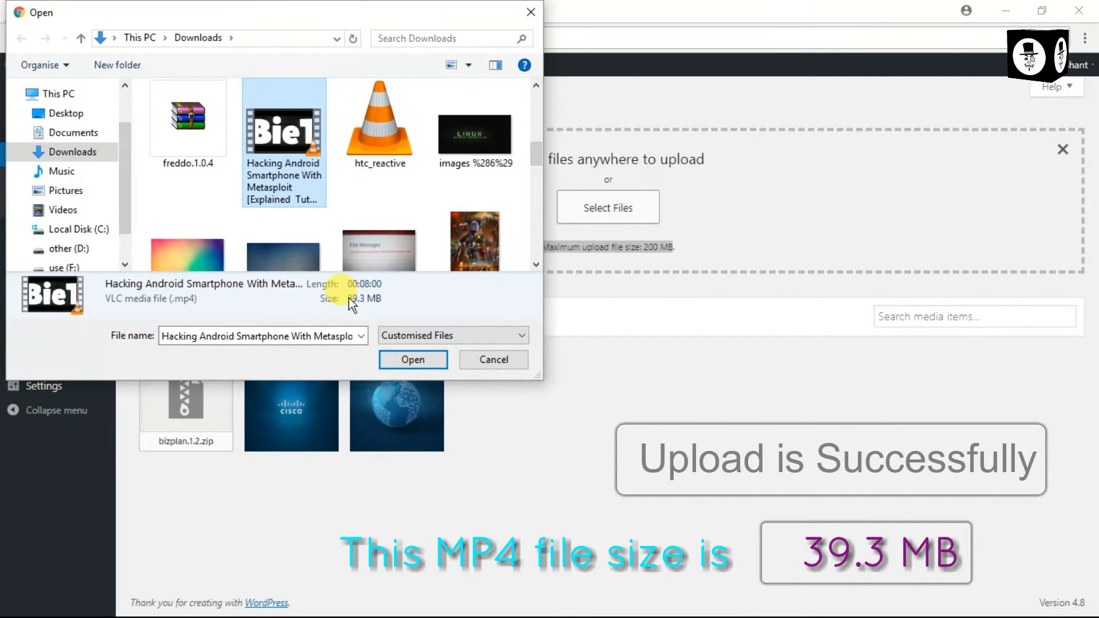
left_click(418, 359)
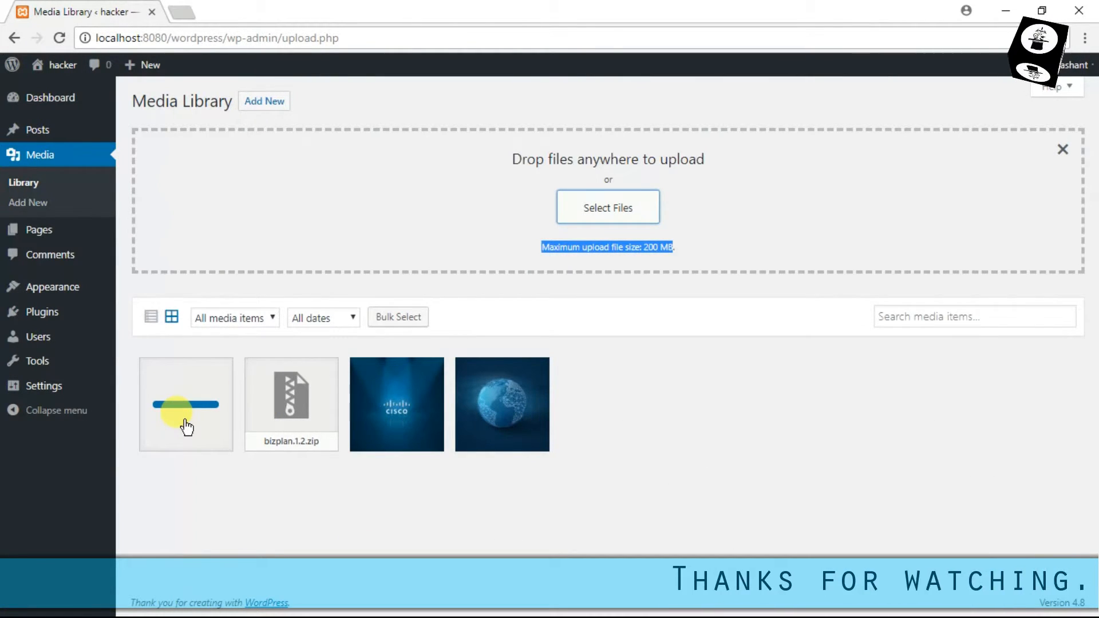
left_click(623, 437)
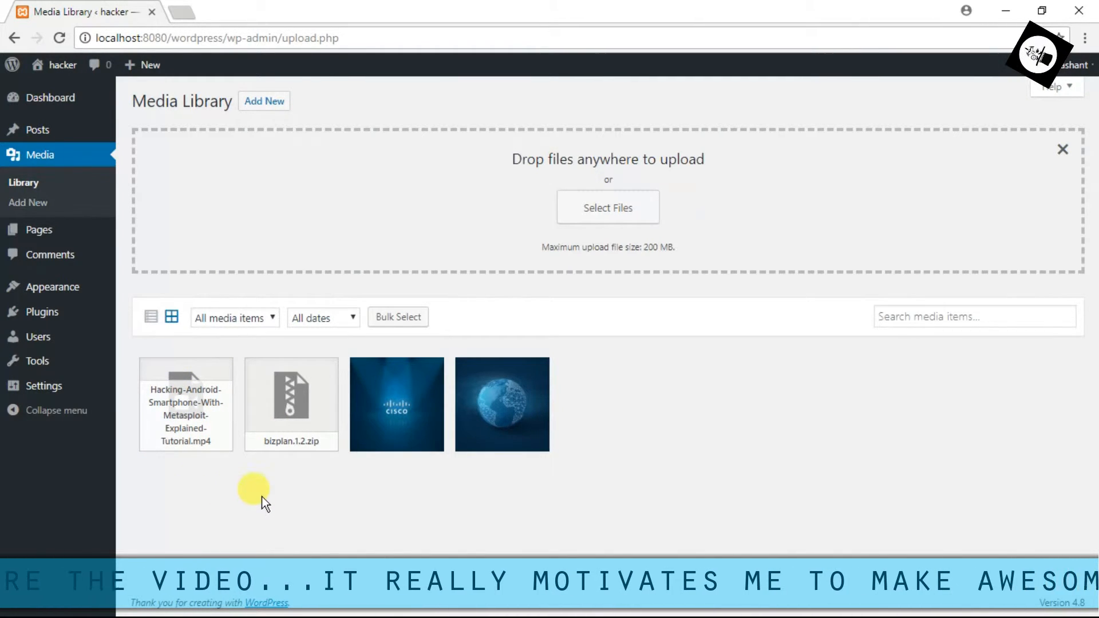
left_click(731, 404)
left_click(1062, 148)
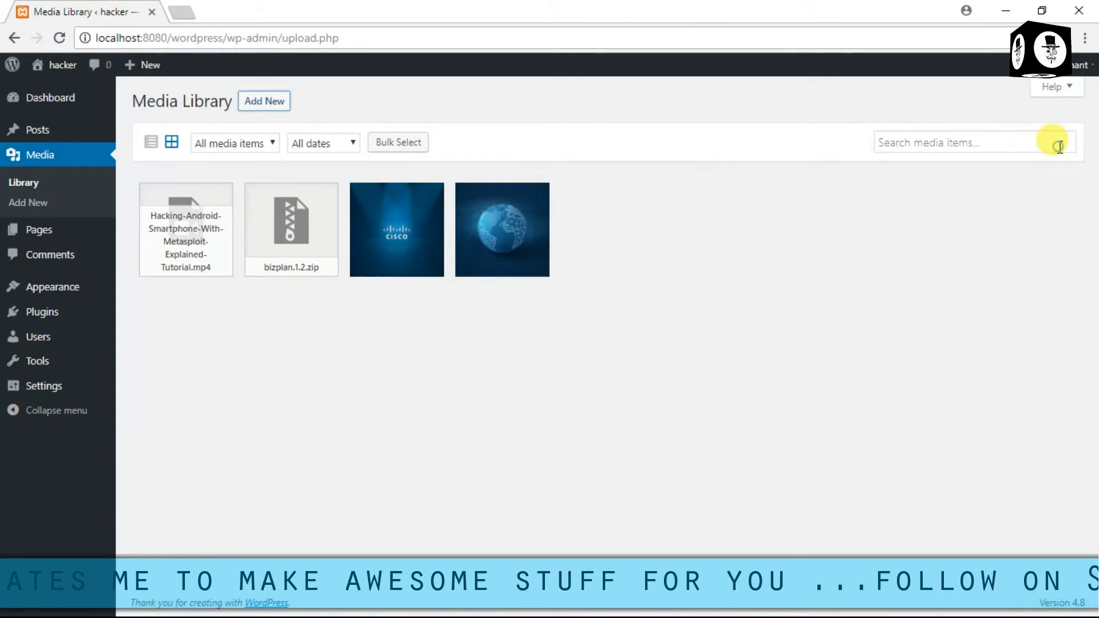
Step: Return to the WordPress dashboard, and minimise the browser and the XAMPP Control Panel
left_click(72, 93)
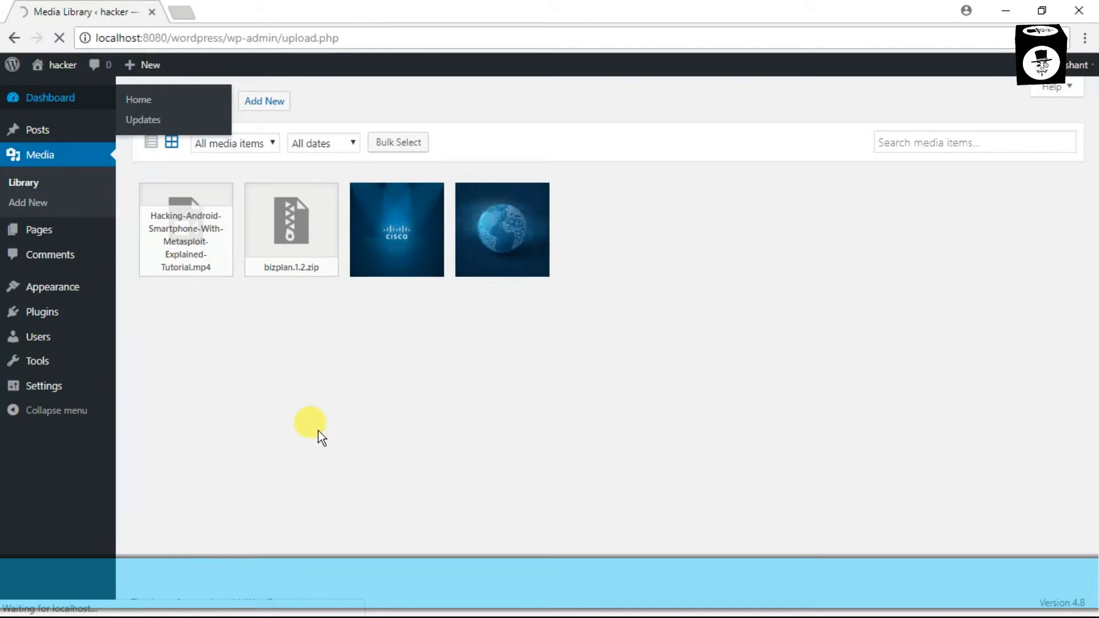
left_click(1006, 10)
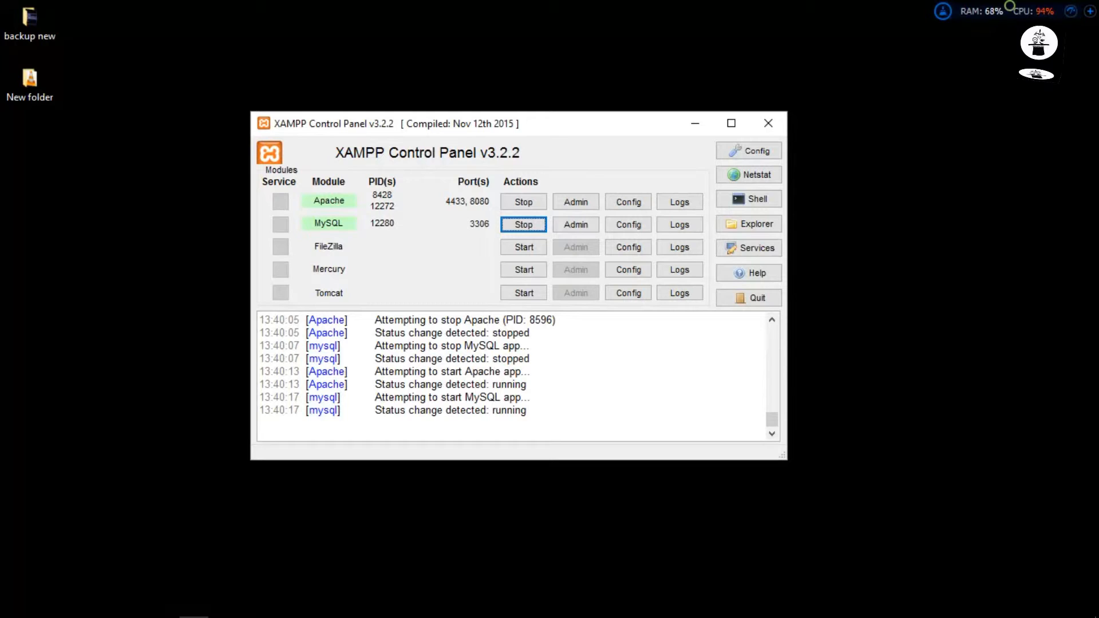
left_click(691, 125)
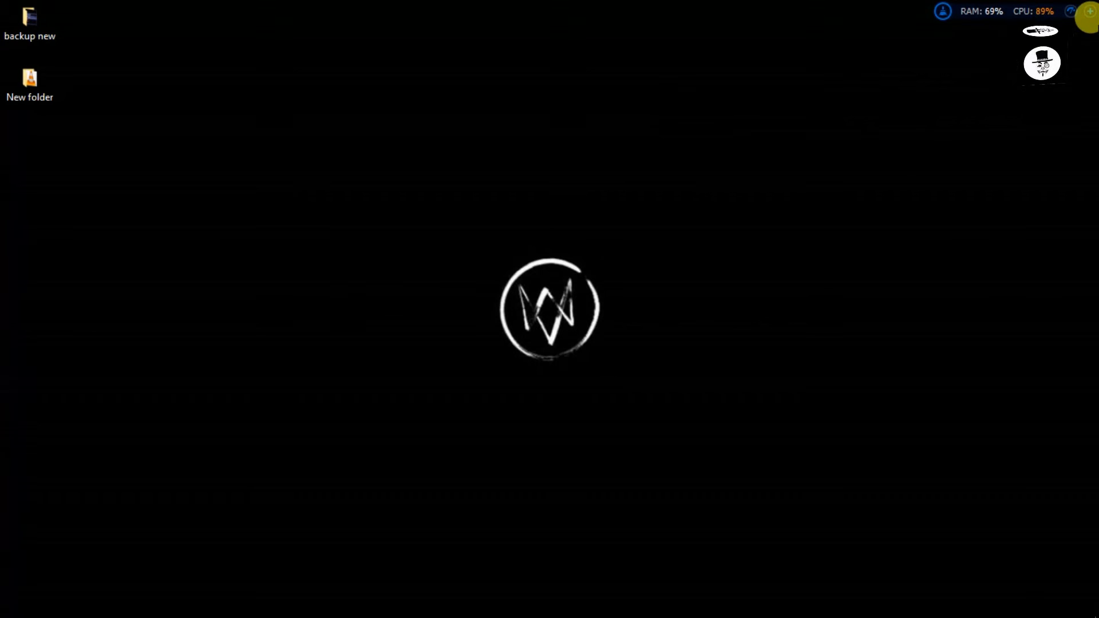